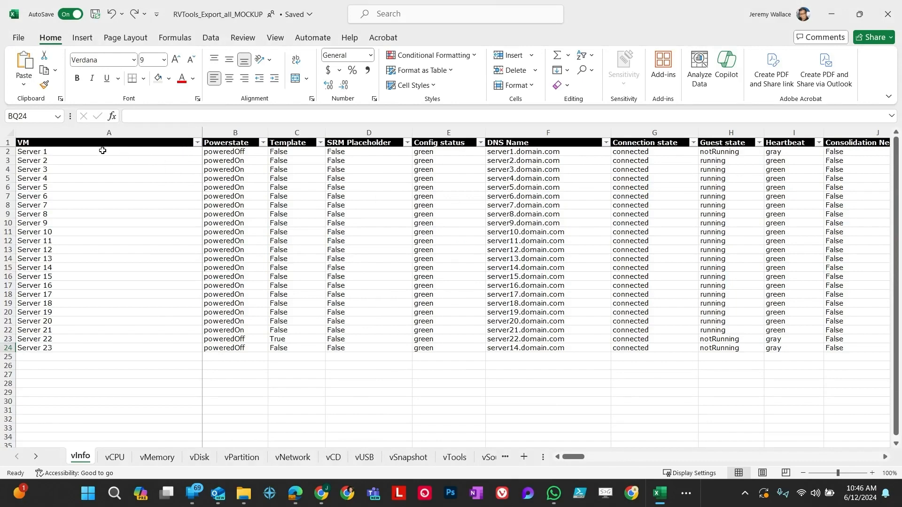
pyautogui.moveTo(102, 150); pyautogui.dragTo(99, 350)
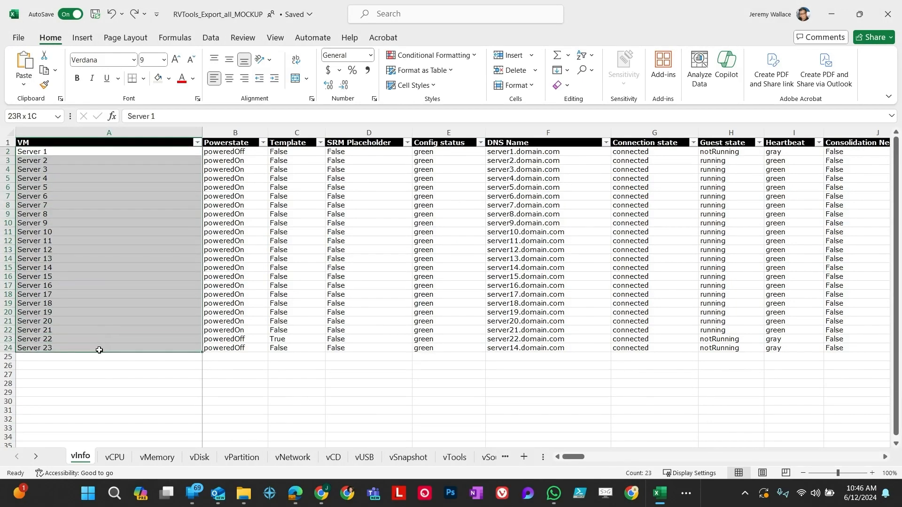
pyautogui.click(98, 337)
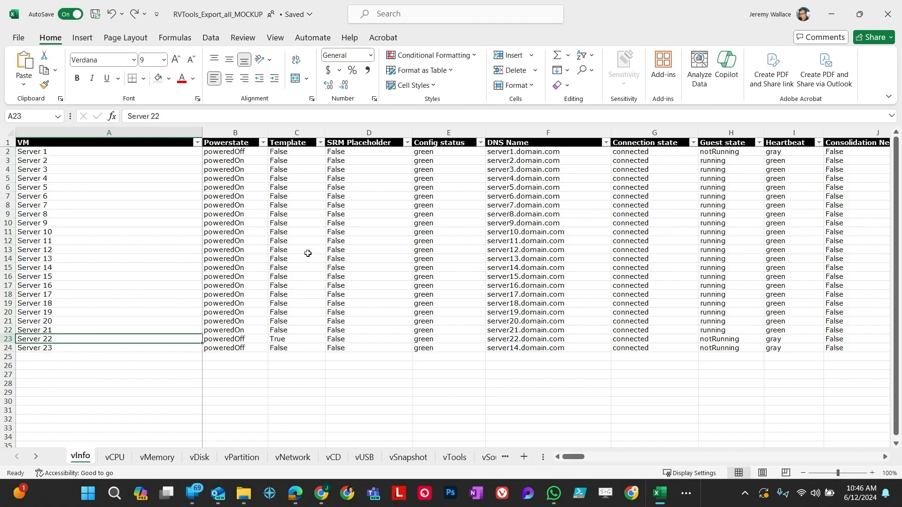
pyautogui.moveTo(582, 457)
pyautogui.mouseDown()
pyautogui.moveTo(800, 455)
pyautogui.moveTo(604, 413)
pyautogui.moveTo(507, 417)
pyautogui.moveTo(642, 426)
pyautogui.moveTo(606, 413)
pyautogui.mouseUp()
pyautogui.moveTo(341, 143); pyautogui.dragTo(471, 359)
pyautogui.click(493, 299)
pyautogui.click(488, 206)
pyautogui.click(488, 312)
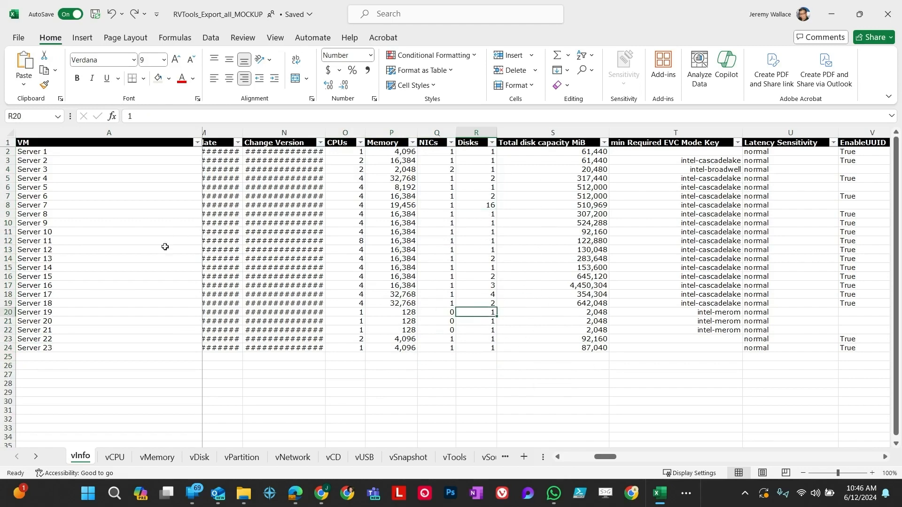
pyautogui.click(200, 457)
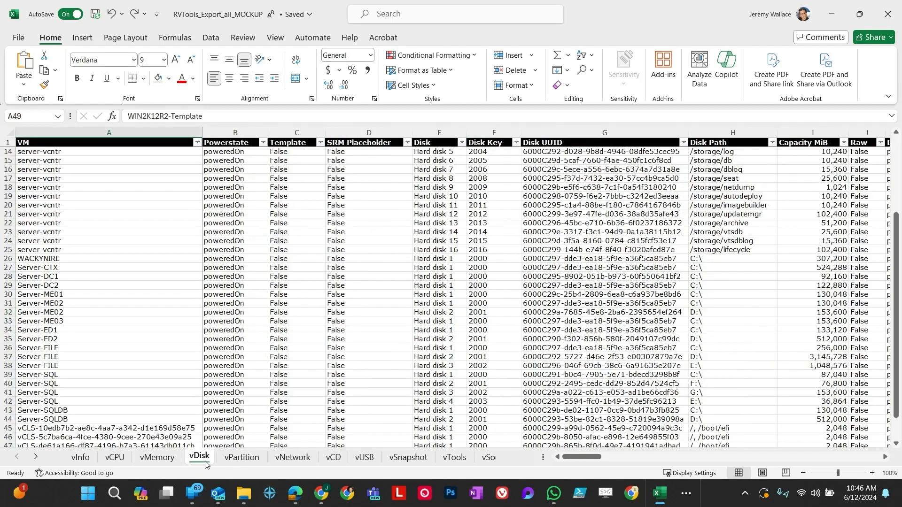
pyautogui.moveTo(37, 375); pyautogui.dragTo(37, 403)
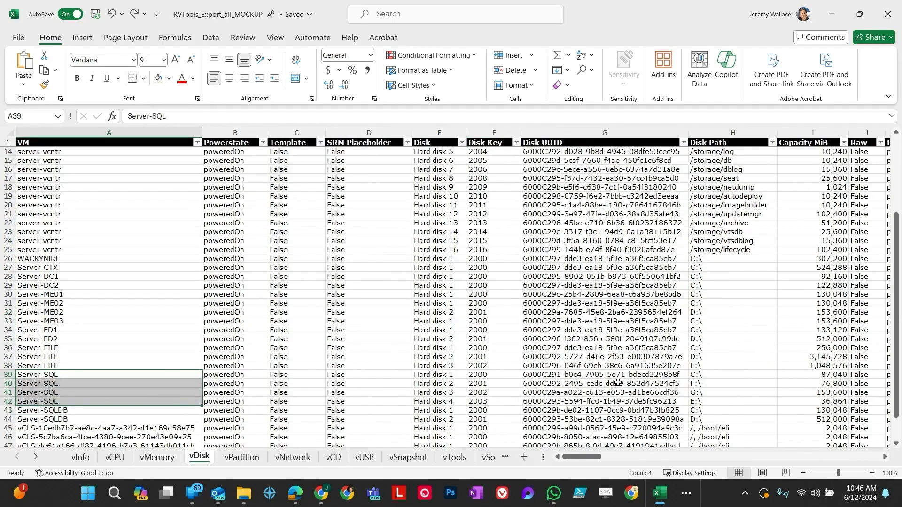
pyautogui.click(707, 374)
pyautogui.click(705, 396)
pyautogui.moveTo(803, 370); pyautogui.dragTo(804, 393)
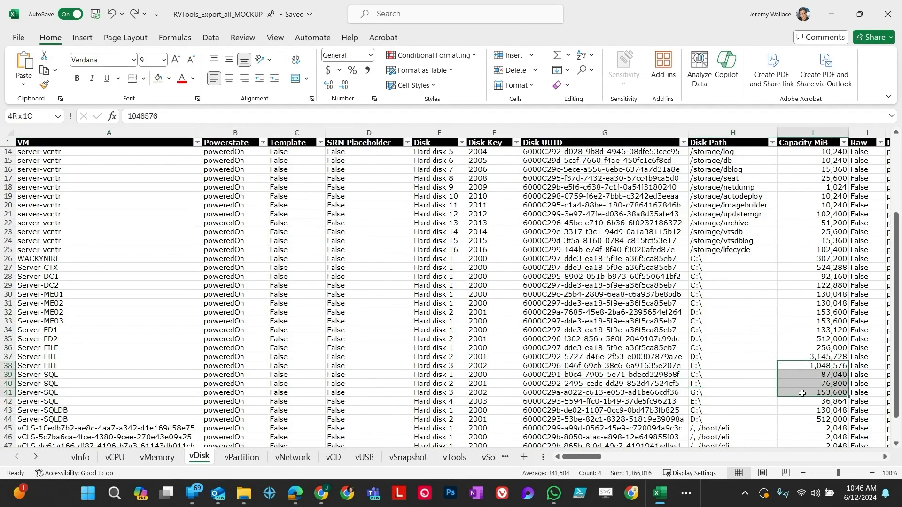
pyautogui.click(84, 459)
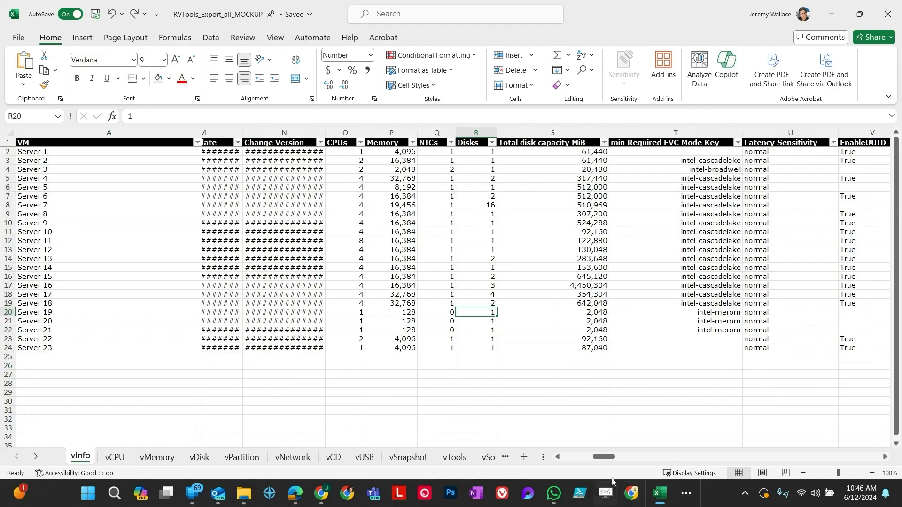
# Shade the rows for Server 19 to Server 21 and Server 7 with a light fill colour.
pyautogui.moveTo(607, 463); pyautogui.dragTo(773, 458)
pyautogui.moveTo(514, 313); pyautogui.dragTo(526, 330)
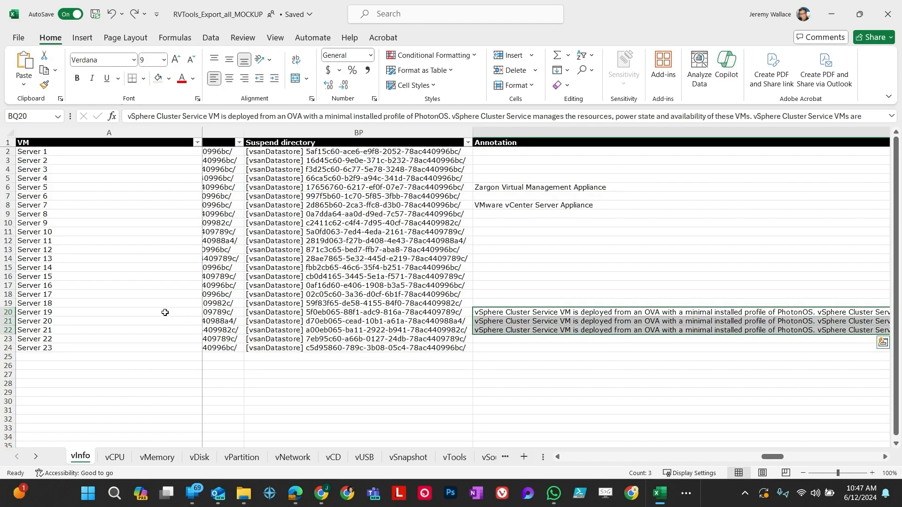
pyautogui.moveTo(165, 313); pyautogui.dragTo(165, 330)
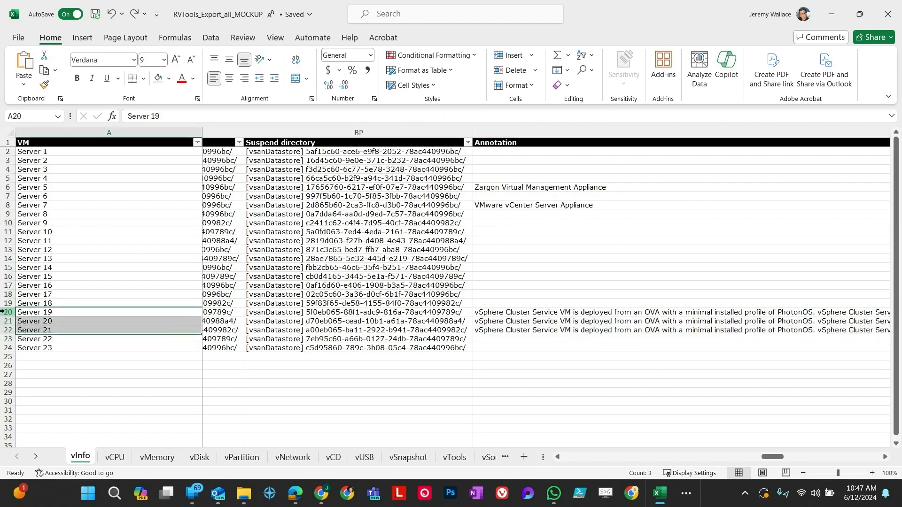
pyautogui.moveTo(2, 312); pyautogui.dragTo(3, 330)
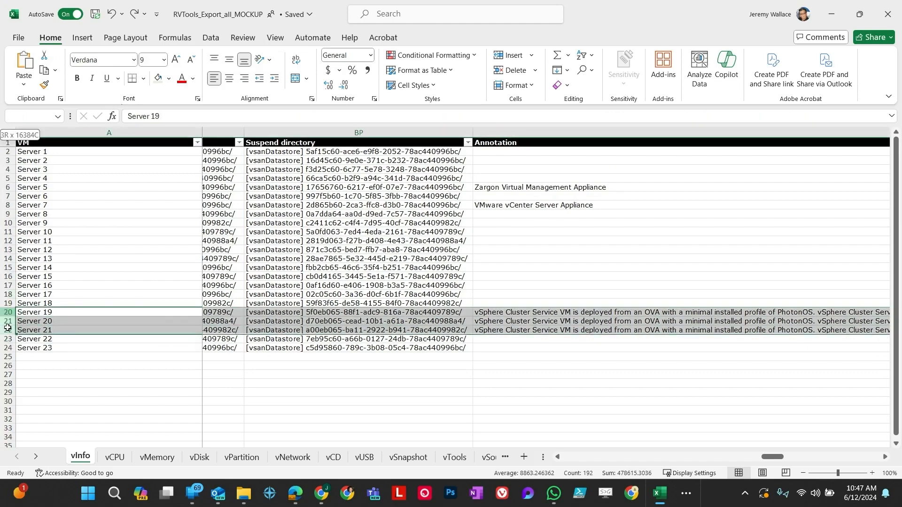
pyautogui.click(157, 79)
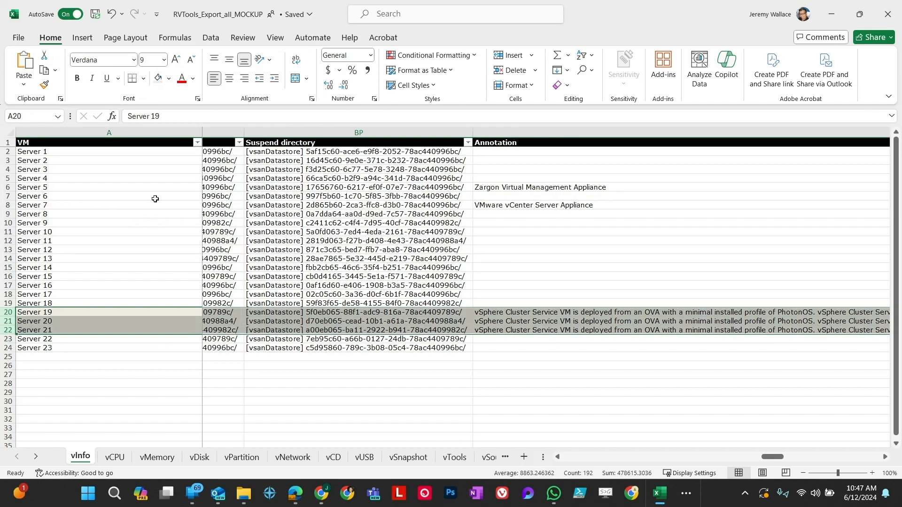
pyautogui.click(8, 205)
pyautogui.click(156, 80)
pyautogui.click(690, 276)
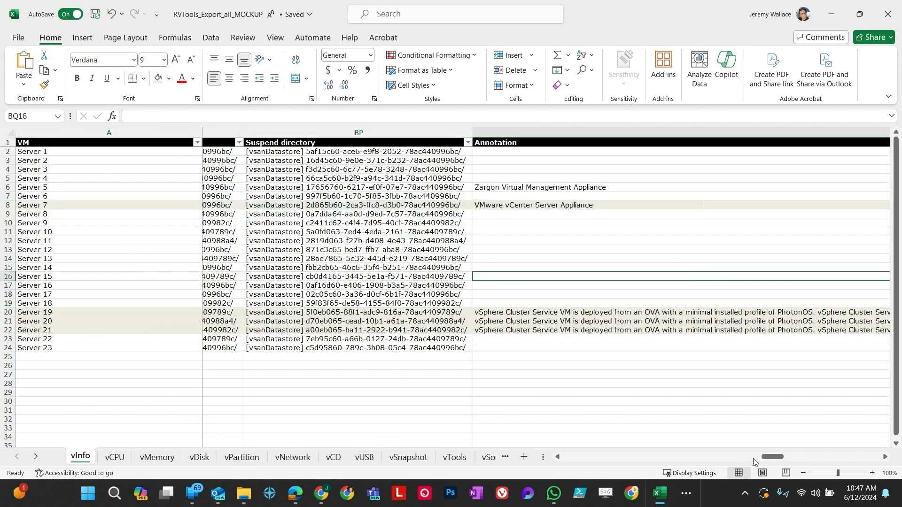
# Bring the operating system columns into view and compare Server 3's FreeBSD 11 entry with the configured OS values.
pyautogui.moveTo(760, 462); pyautogui.dragTo(852, 461)
pyautogui.click(464, 339)
pyautogui.moveTo(454, 294); pyautogui.dragTo(441, 232)
pyautogui.click(419, 167)
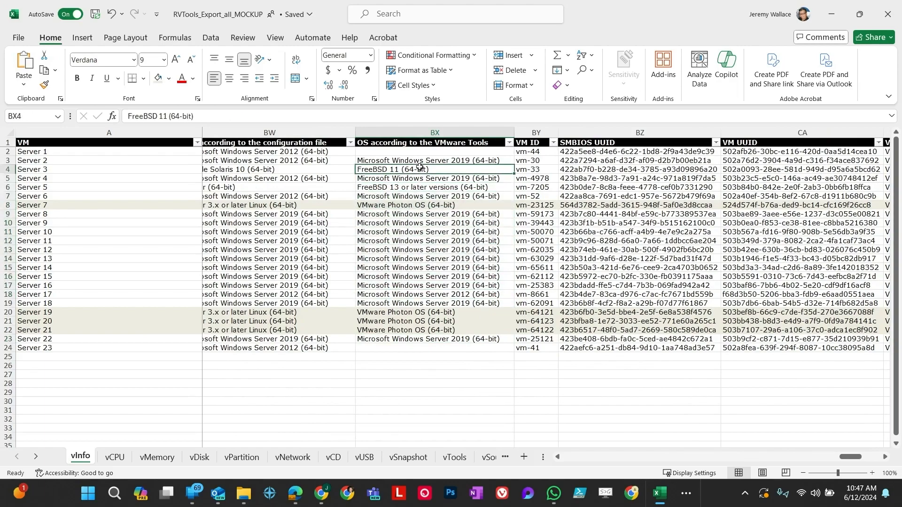
pyautogui.moveTo(420, 167)
pyautogui.mouseDown()
pyautogui.moveTo(179, 172)
pyautogui.moveTo(658, 170)
pyautogui.moveTo(410, 170)
pyautogui.mouseUp()
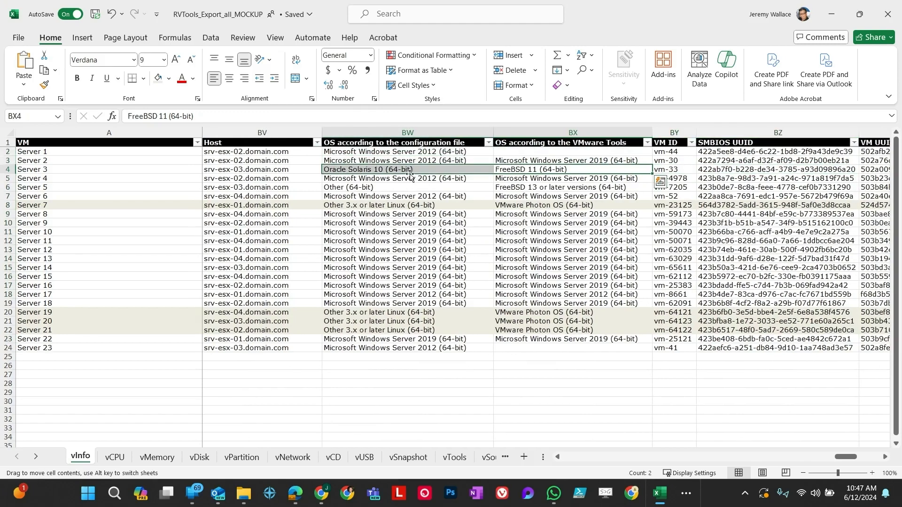
pyautogui.doubleClick(410, 173)
pyautogui.moveTo(435, 303); pyautogui.dragTo(433, 213)
# Check the configured OS for Servers 1, 2, 4, 10 and 12, then return to the pricing calculator.
pyautogui.click(430, 231)
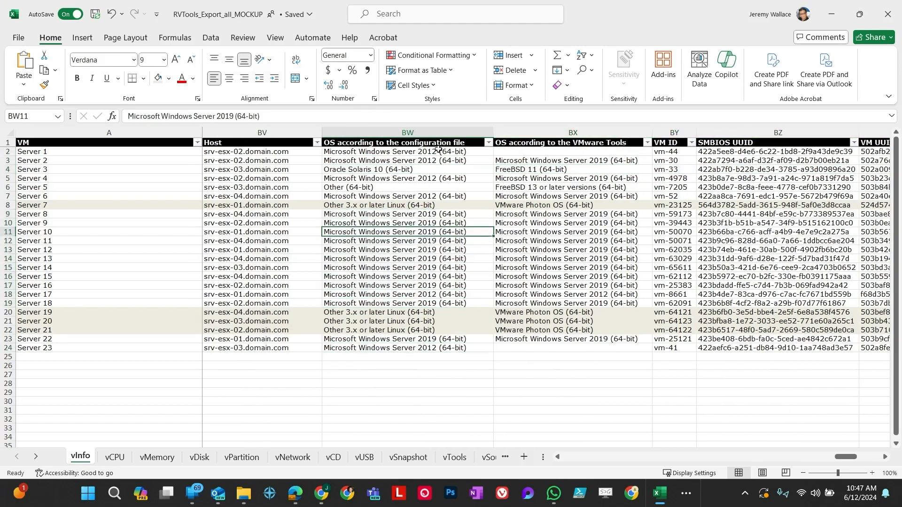
pyautogui.moveTo(438, 148); pyautogui.dragTo(439, 157)
pyautogui.click(431, 180)
pyautogui.click(428, 233)
pyautogui.click(425, 249)
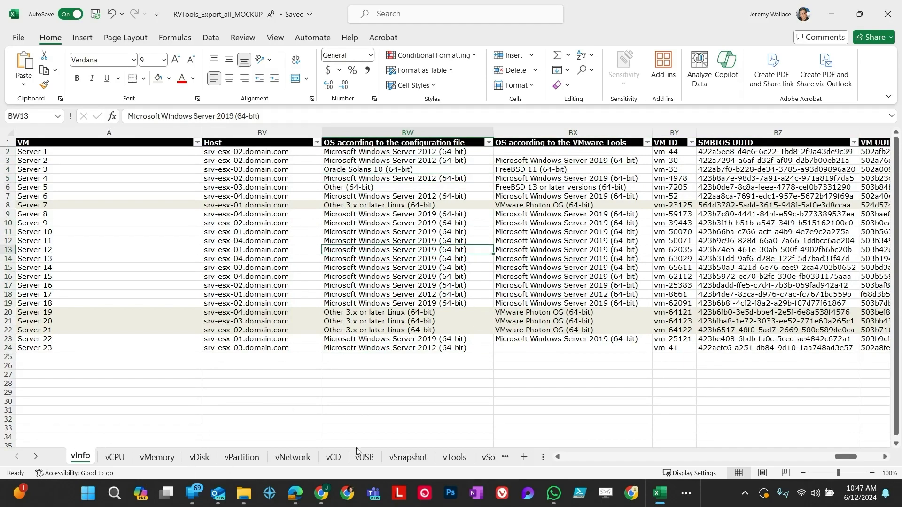
pyautogui.click(295, 493)
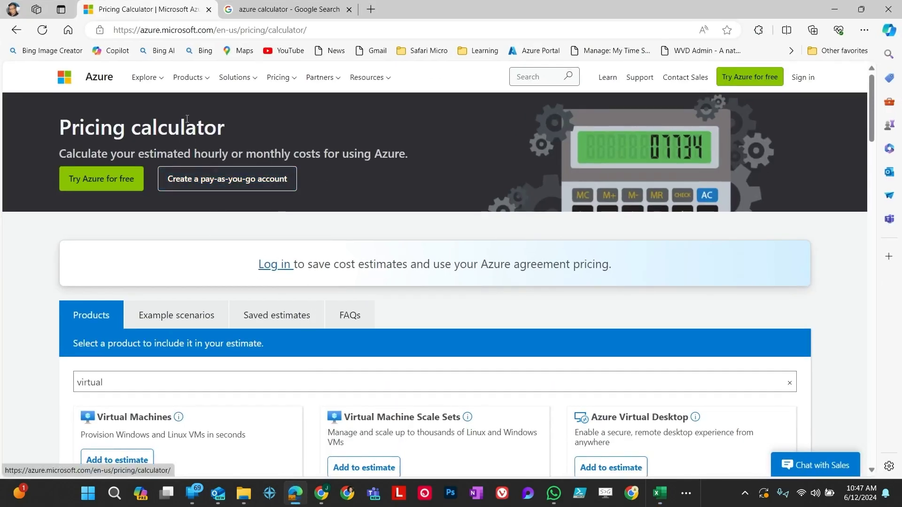
# Get back to the original Azure Pricing Calculator page in Edge from the search results.
pyautogui.click(254, 14)
pyautogui.click(111, 93)
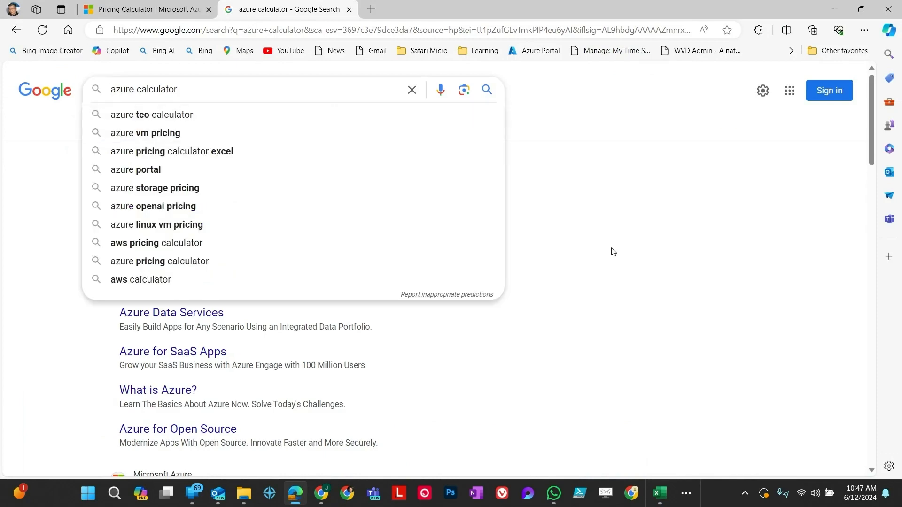
pyautogui.click(606, 266)
pyautogui.click(173, 208)
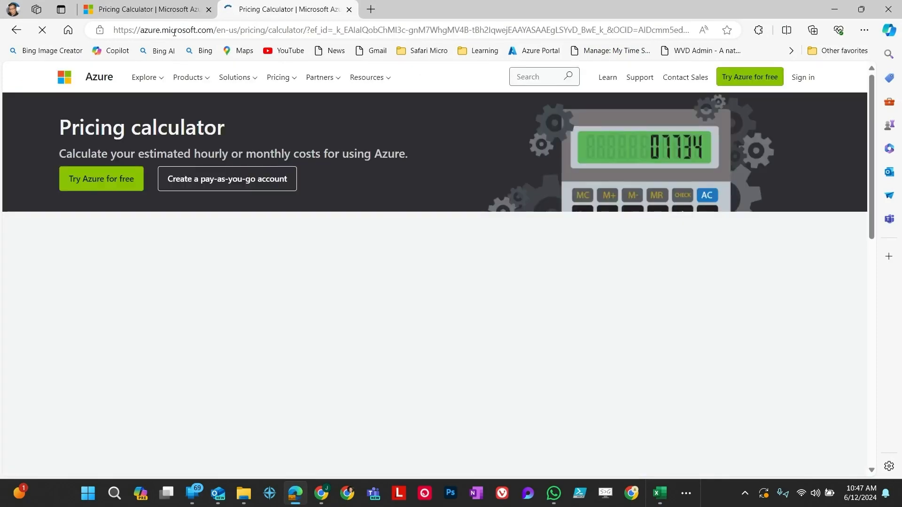
pyautogui.click(163, 10)
# Clear the previous 'virtual' product search and start a new product search.
pyautogui.scroll(-15, 341, 278)
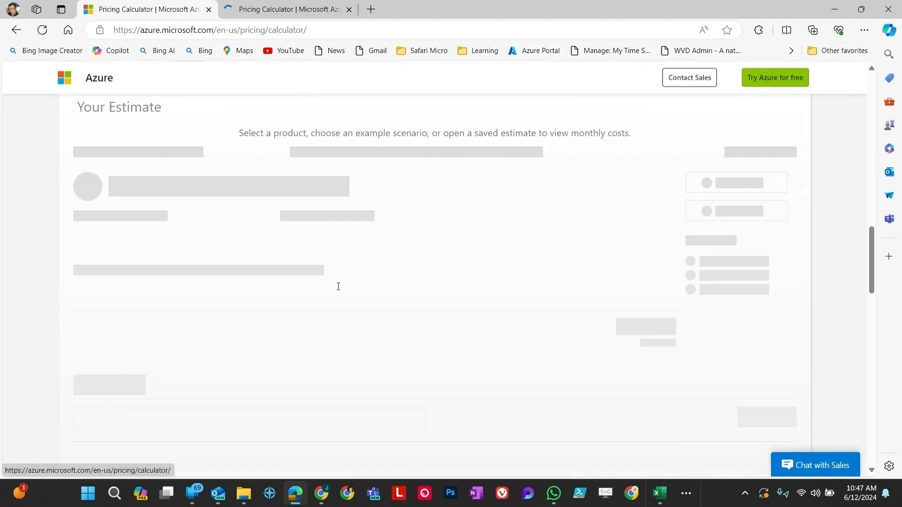
pyautogui.scroll(5, 334, 303)
pyautogui.scroll(12, 226, 286)
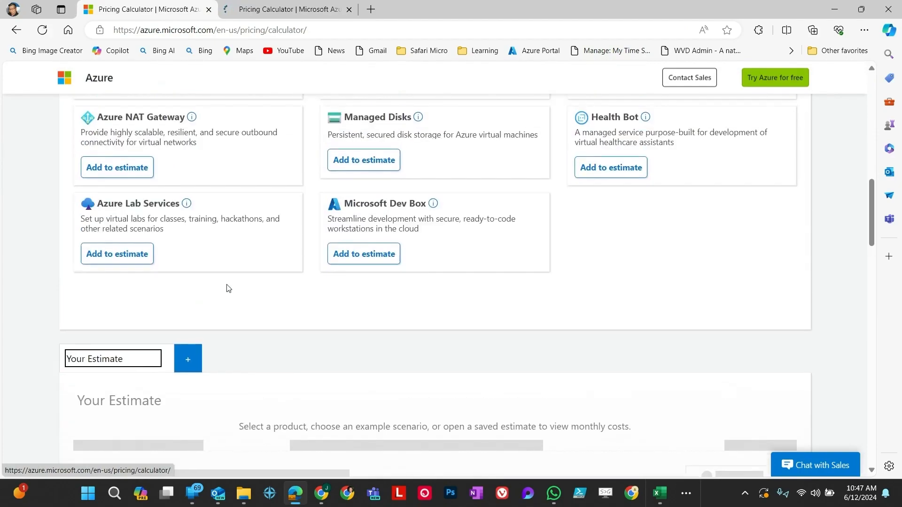
pyautogui.scroll(-4, 221, 409)
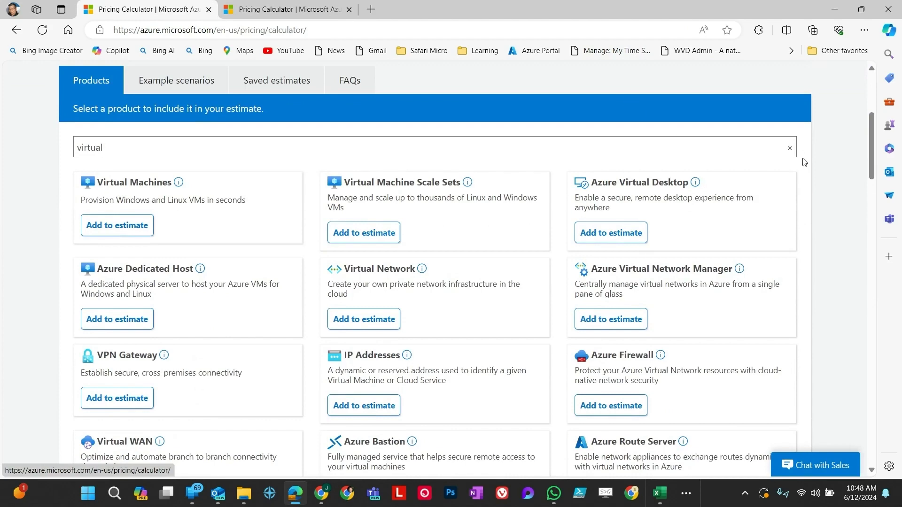
pyautogui.click(790, 148)
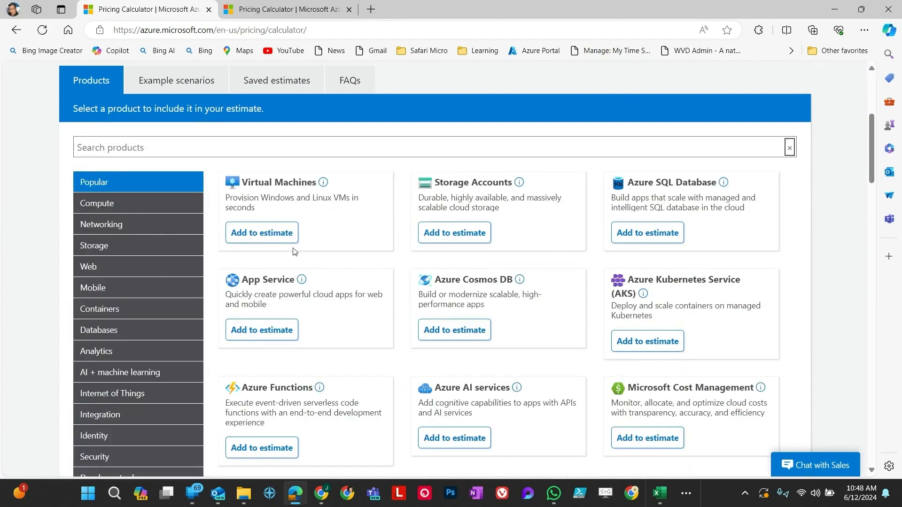
pyautogui.scroll(3, 293, 251)
pyautogui.click(194, 256)
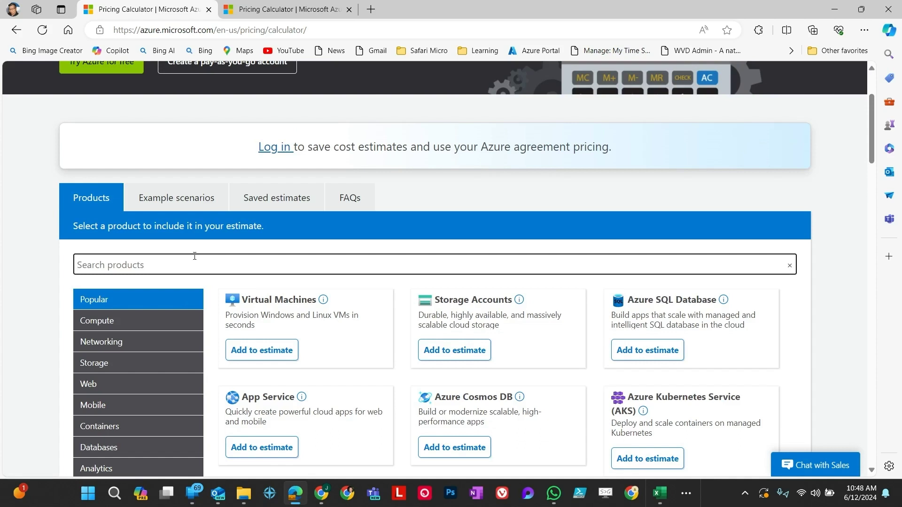
pyautogui.scroll(-1, 290, 297)
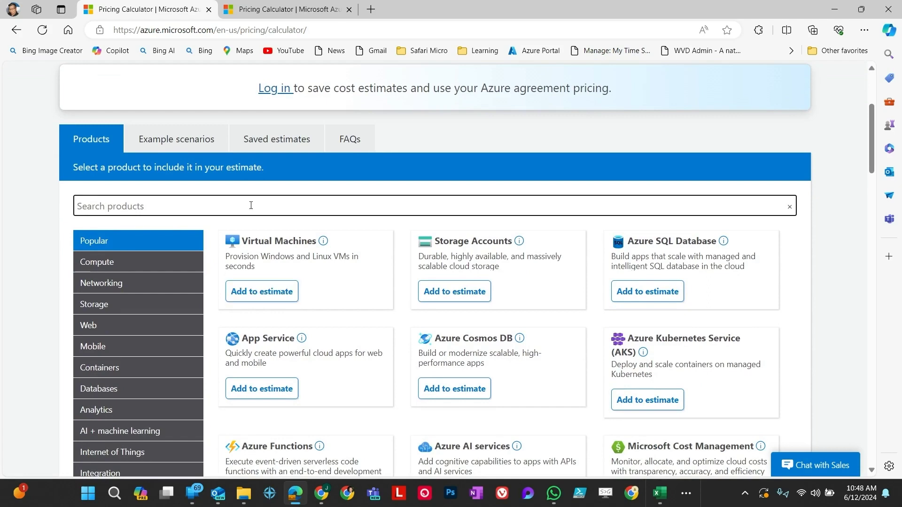
# Search 'virtual', add Virtual Machines to the estimate, and title the estimate 'Contoso Estimate'.
pyautogui.write('virtual')
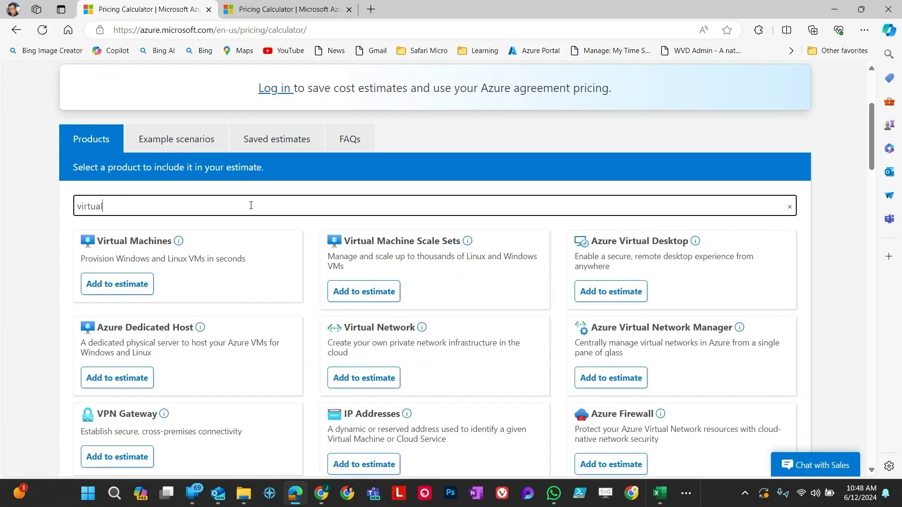
pyautogui.click(117, 283)
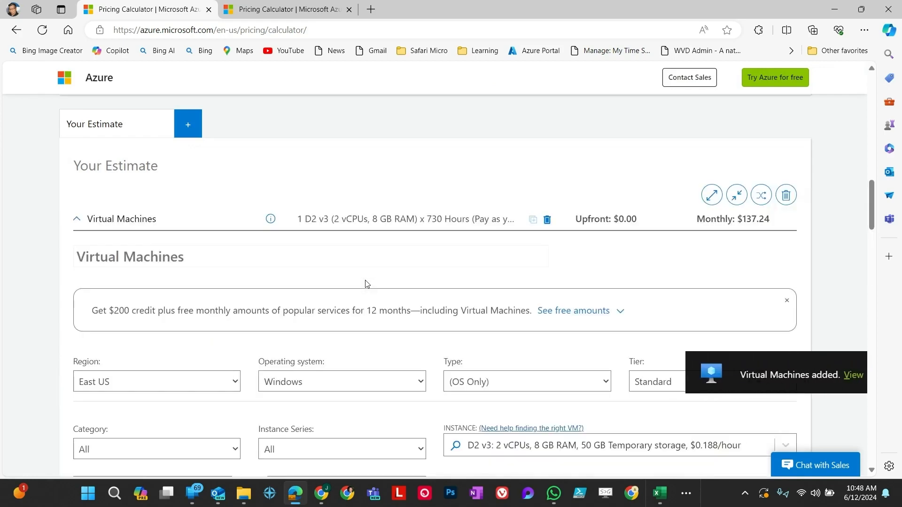
pyautogui.click(98, 160)
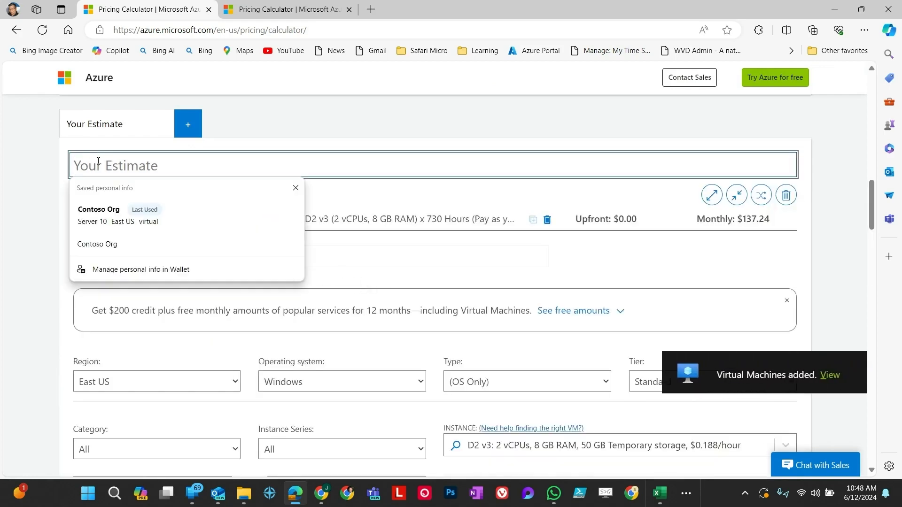
pyautogui.write('Contoso ')
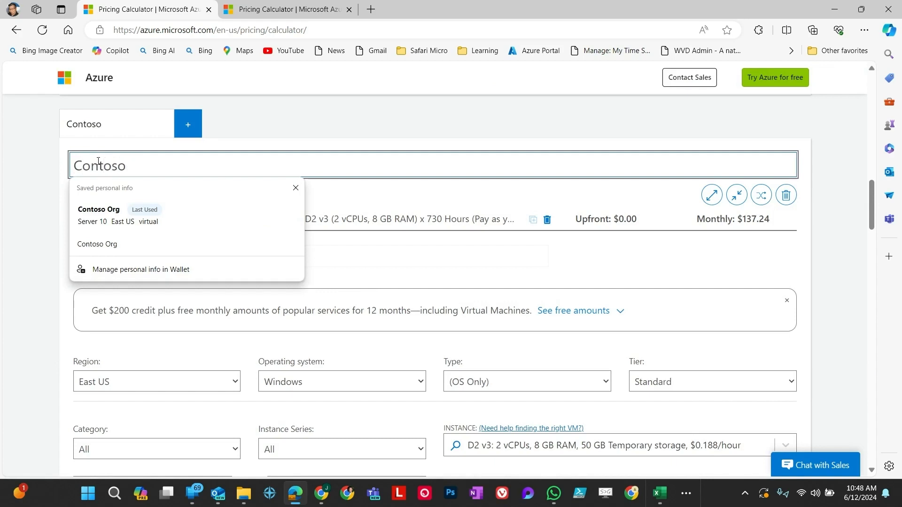
pyautogui.write('Estimate')
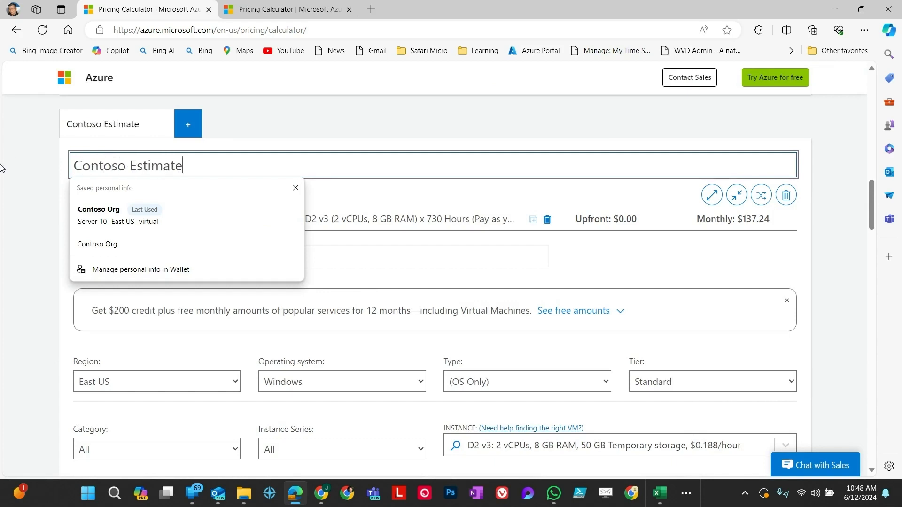
pyautogui.click(21, 188)
pyautogui.scroll(-3, 219, 241)
pyautogui.scroll(1, 219, 242)
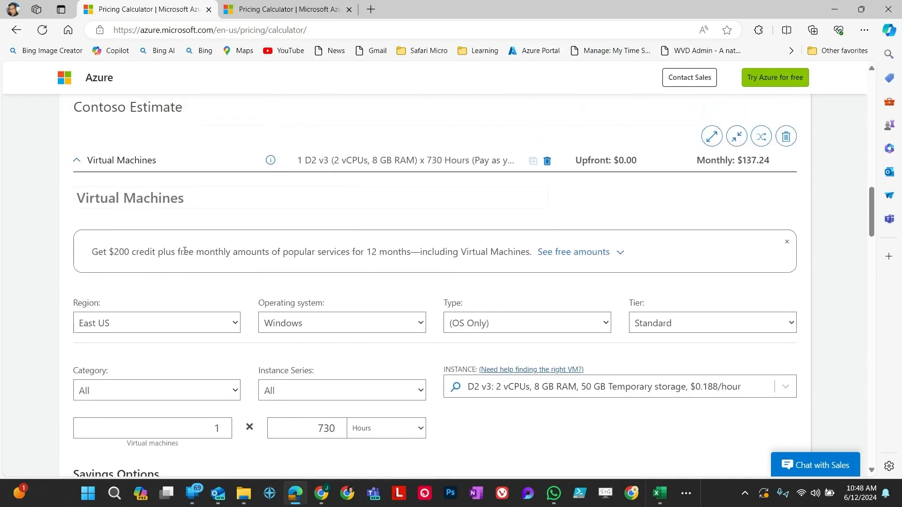
# Look up Server 10 in the Excel inventory and name the Virtual Machines entry 'Server 10'.
pyautogui.click(182, 207)
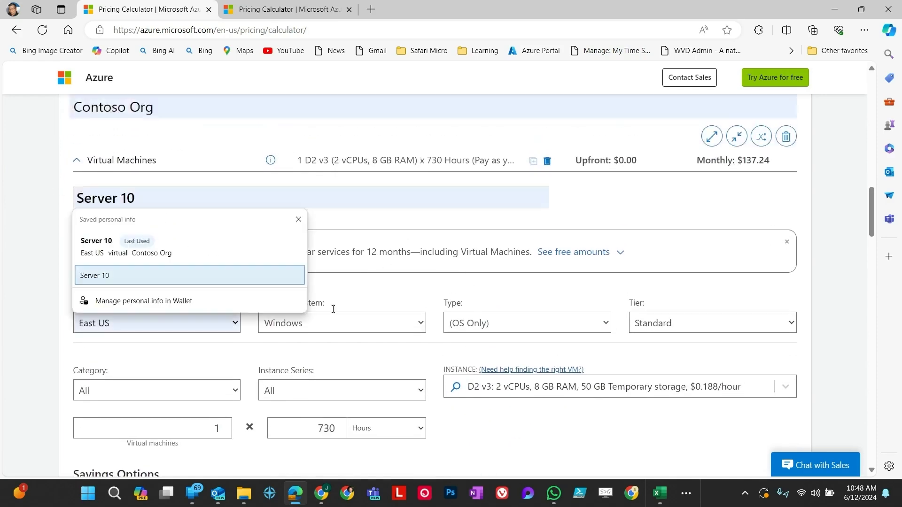
pyautogui.click(665, 492)
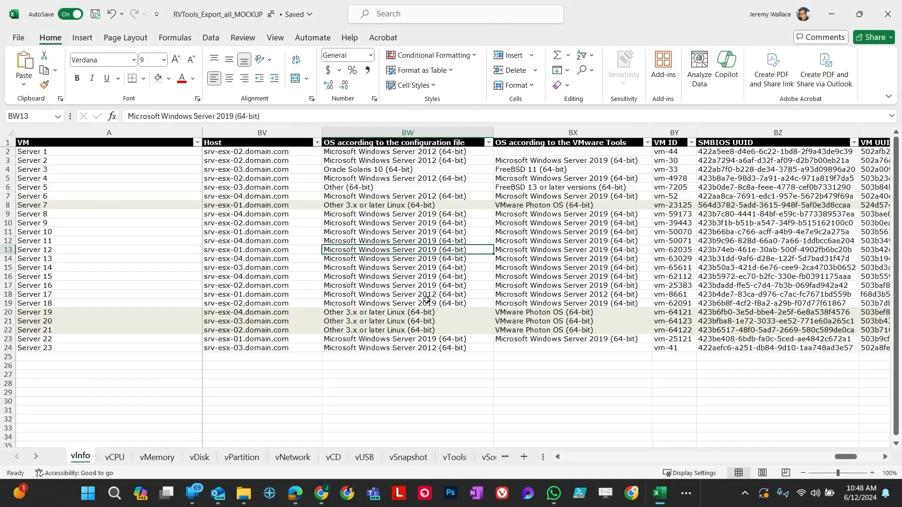
pyautogui.click(119, 248)
pyautogui.click(69, 217)
pyautogui.click(63, 235)
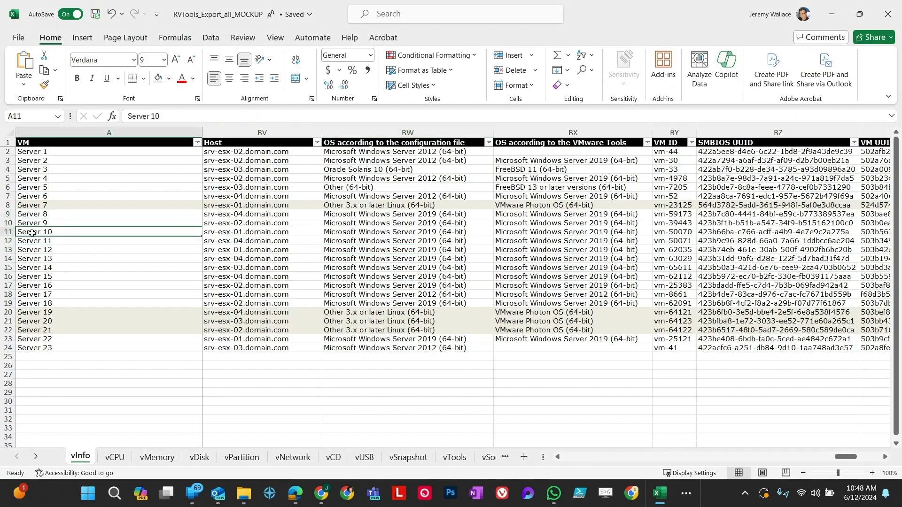
pyautogui.click(663, 496)
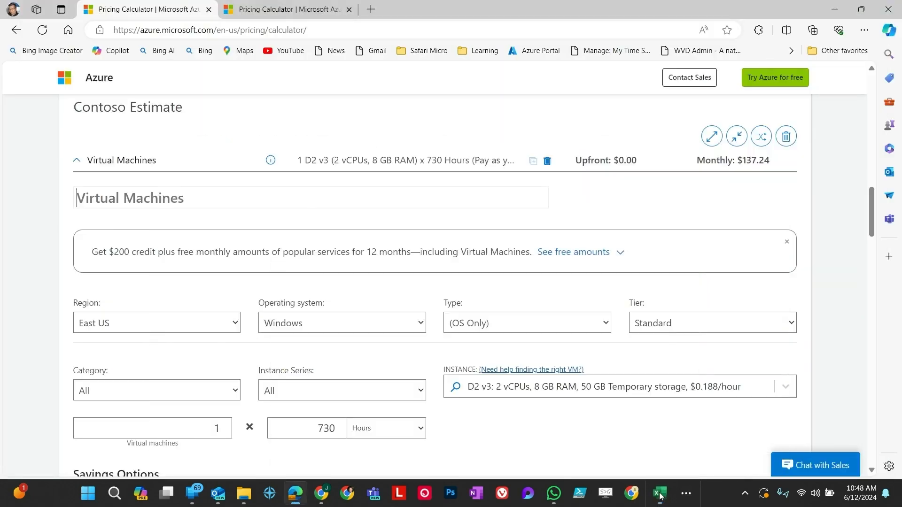
pyautogui.click(100, 192)
pyautogui.write('Server 10')
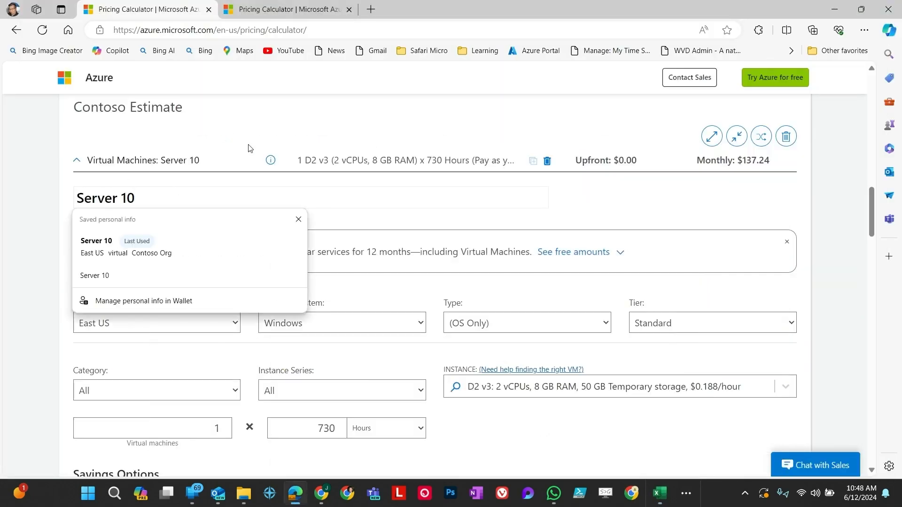
pyautogui.scroll(-1, 282, 197)
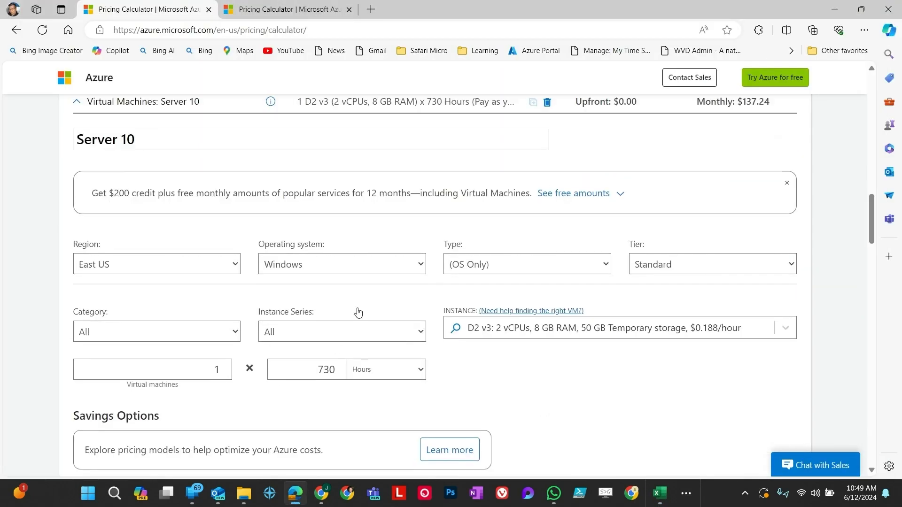
pyautogui.click(341, 271)
pyautogui.click(175, 247)
pyautogui.click(173, 262)
pyautogui.click(134, 264)
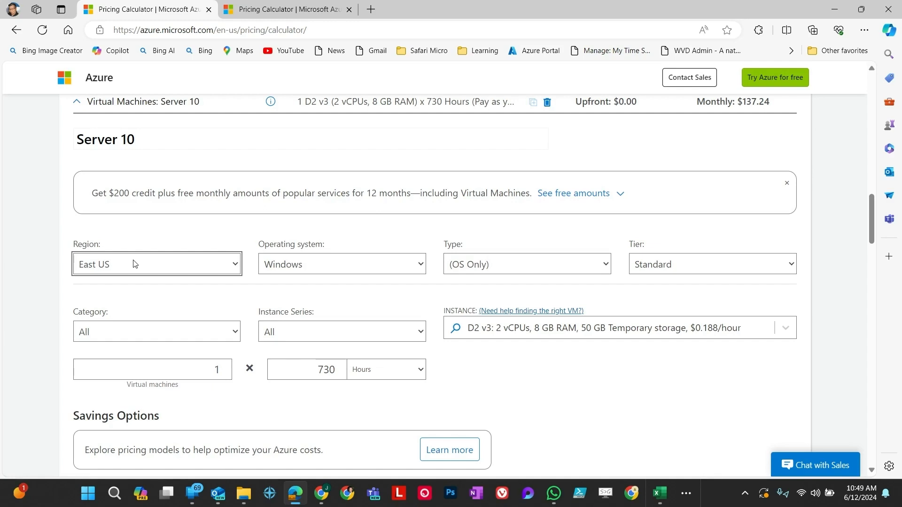
pyautogui.click(134, 260)
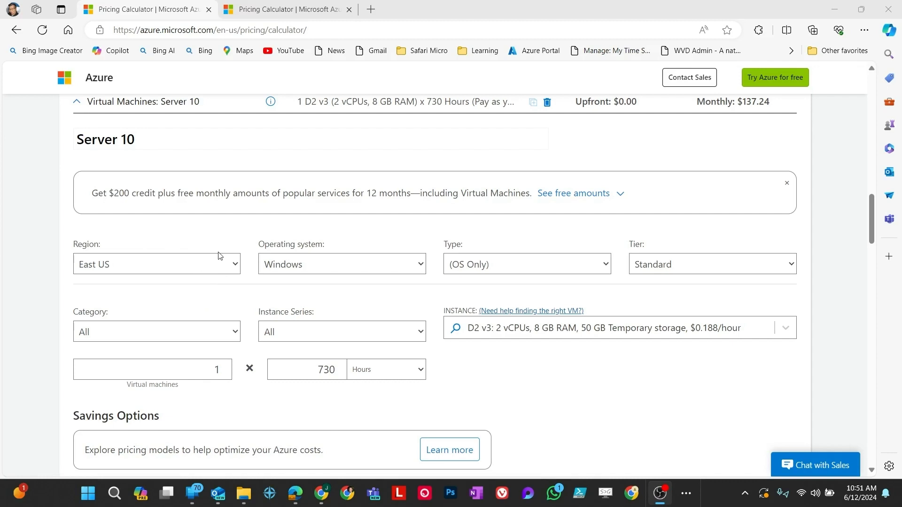
pyautogui.click(223, 237)
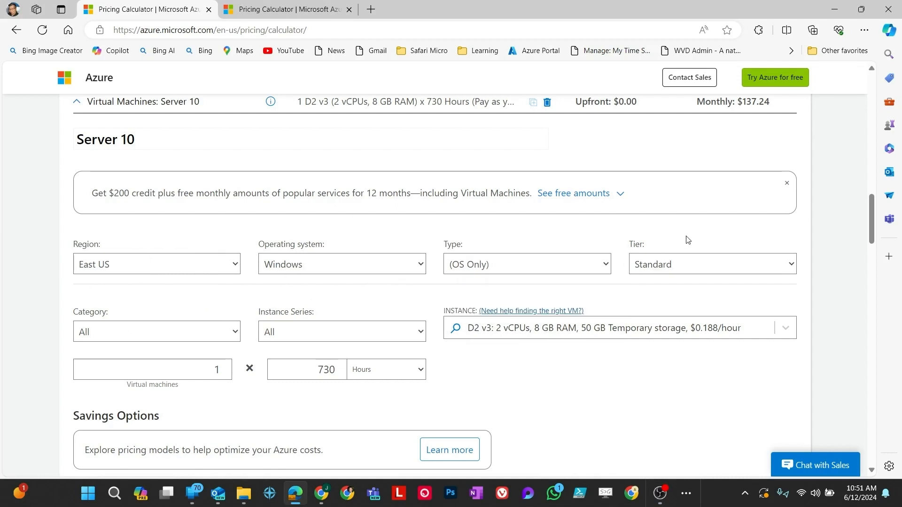
pyautogui.click(582, 259)
# Try the SQL Server type, then revert the VM to OS Only with the Standard tier.
pyautogui.click(464, 310)
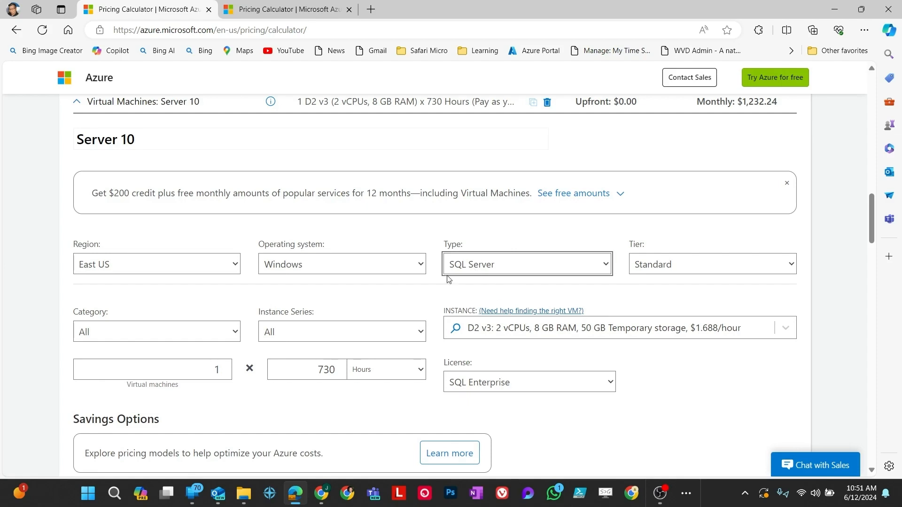
pyautogui.click(509, 270)
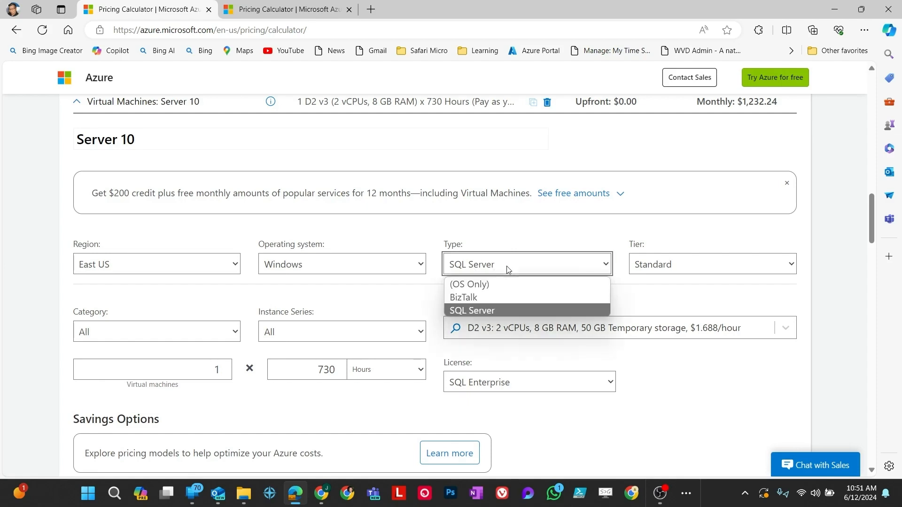
pyautogui.click(549, 283)
pyautogui.click(673, 267)
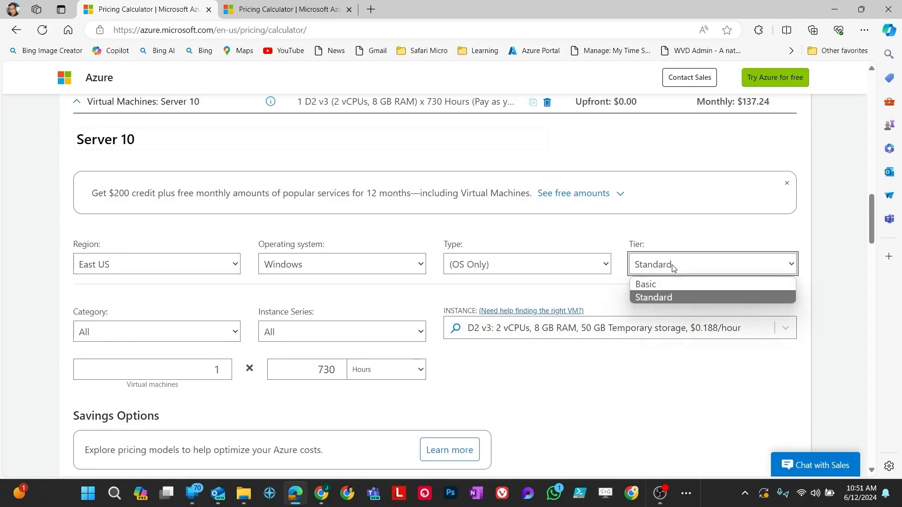
pyautogui.click(161, 360)
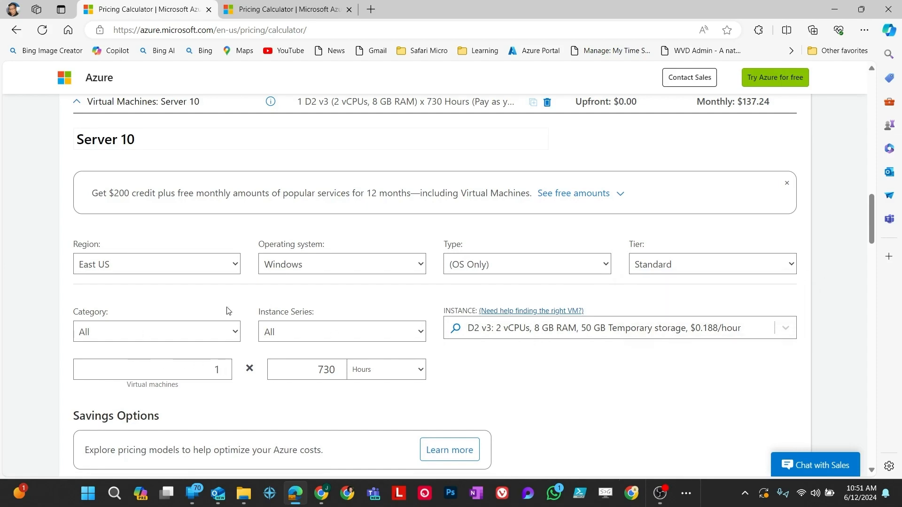
# Set the Server 10 VM category to General purpose.
pyautogui.scroll(-1, 215, 316)
pyautogui.click(199, 277)
pyautogui.click(199, 276)
pyautogui.click(199, 276)
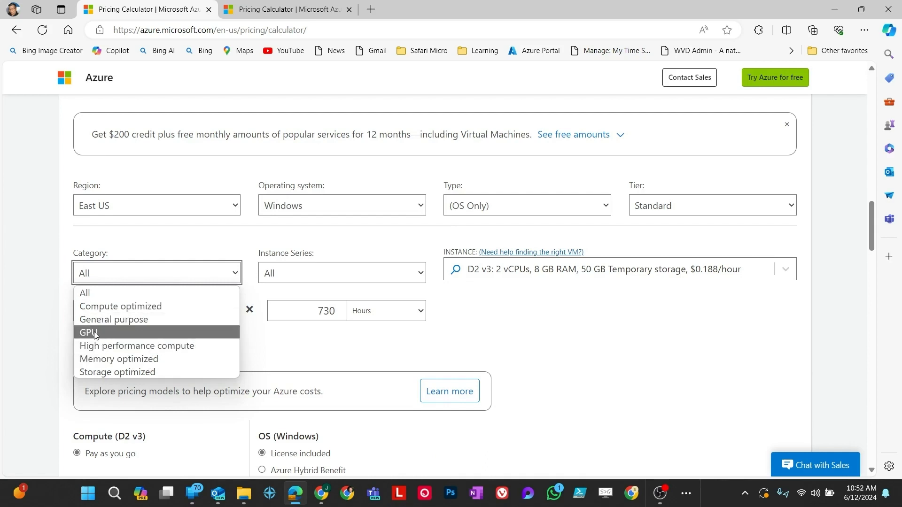
pyautogui.click(124, 327)
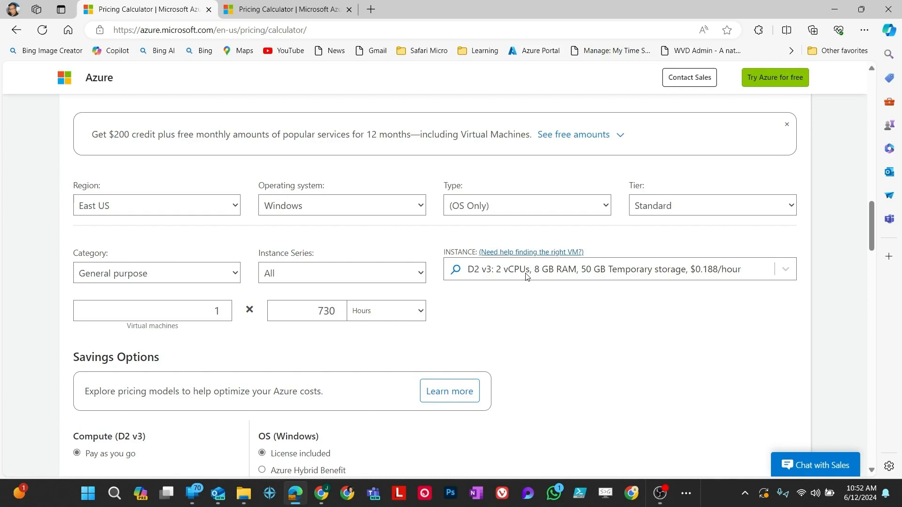
pyautogui.click(341, 269)
pyautogui.click(355, 271)
pyautogui.click(368, 273)
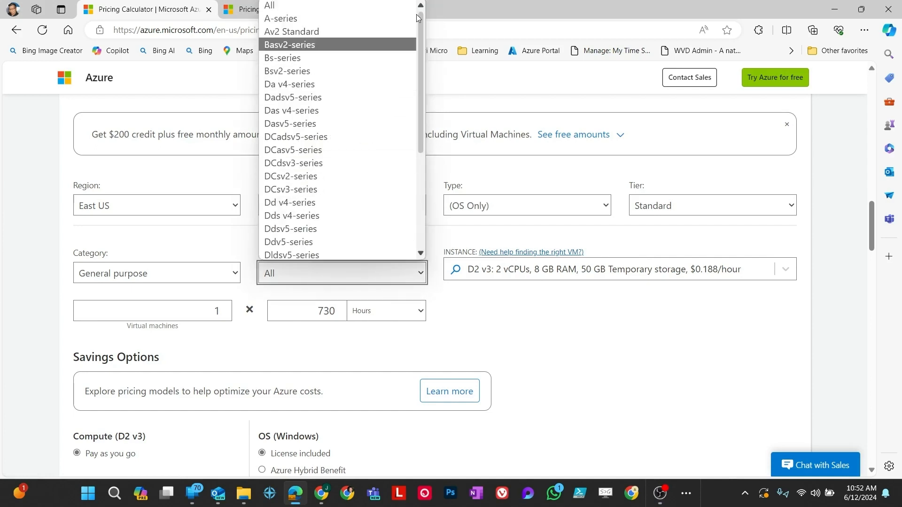
pyautogui.scroll(-3, 334, 226)
pyautogui.scroll(3, 354, 169)
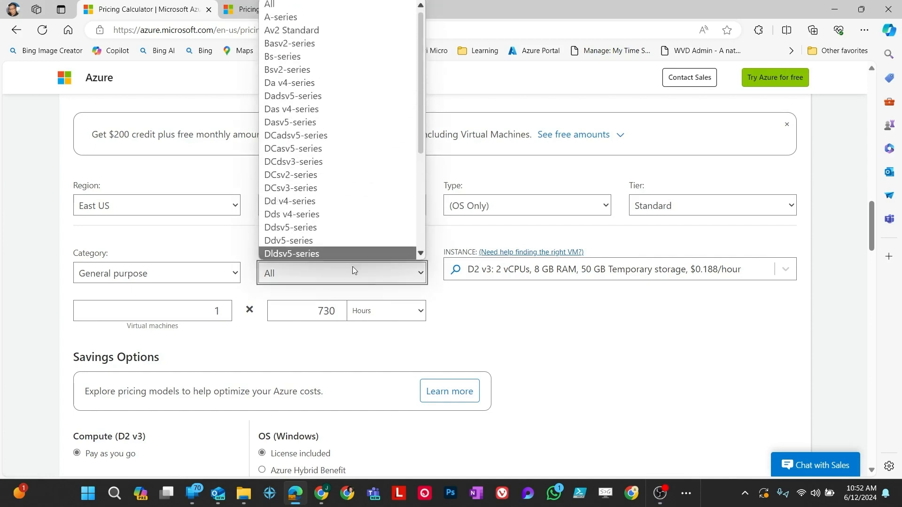
pyautogui.click(509, 309)
pyautogui.click(519, 274)
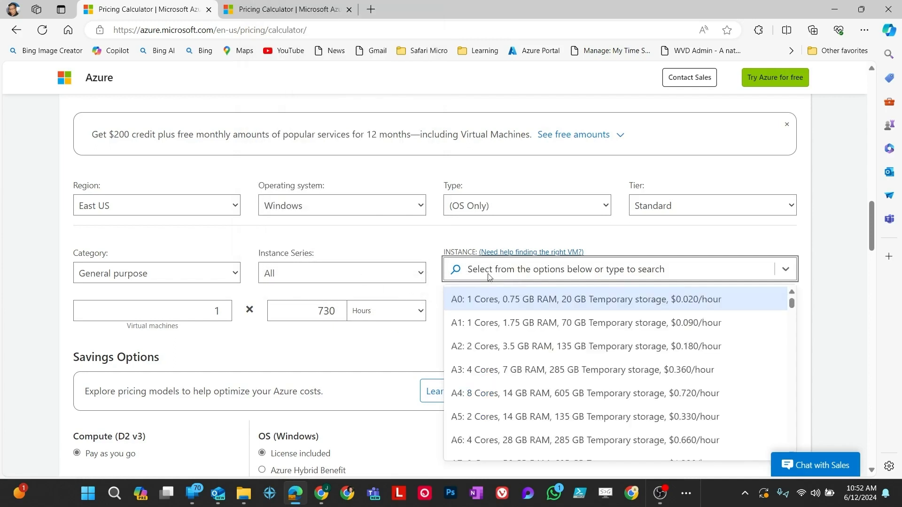
pyautogui.write('d4')
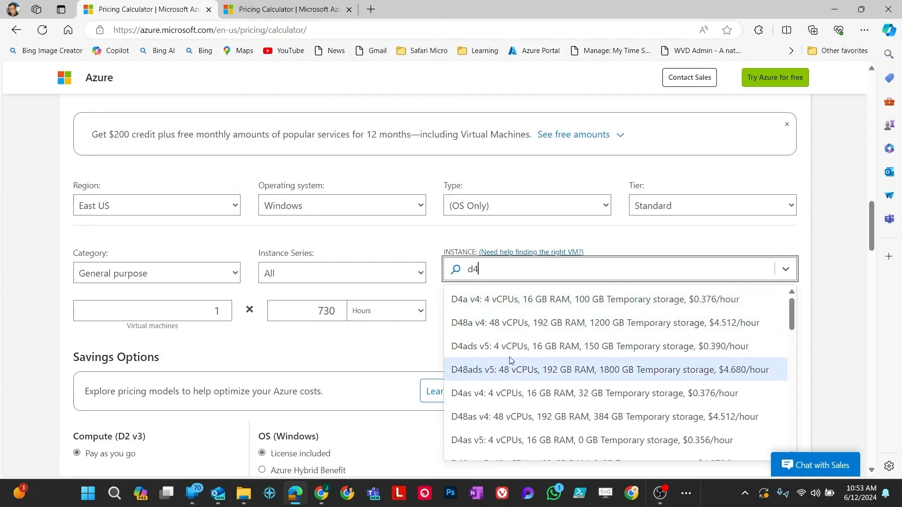
pyautogui.scroll(-10, 524, 371)
pyautogui.scroll(10, 502, 405)
pyautogui.click(404, 261)
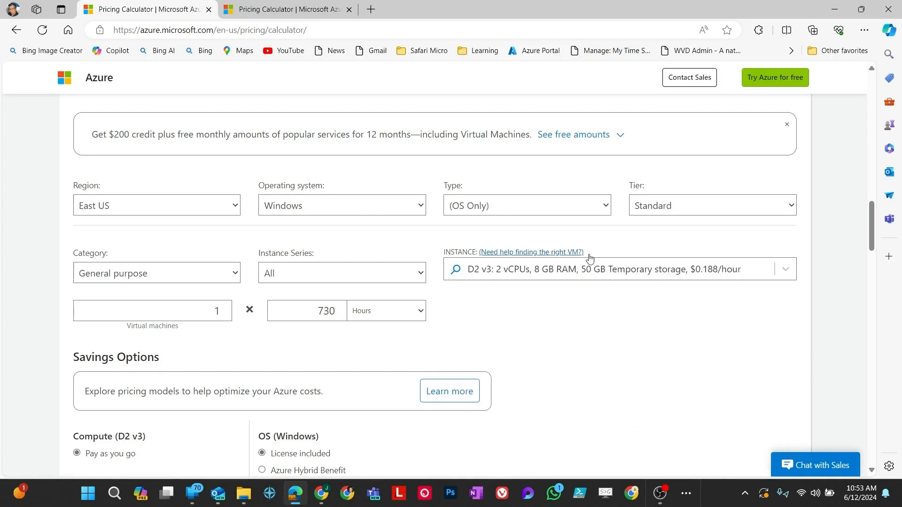
pyautogui.click(406, 272)
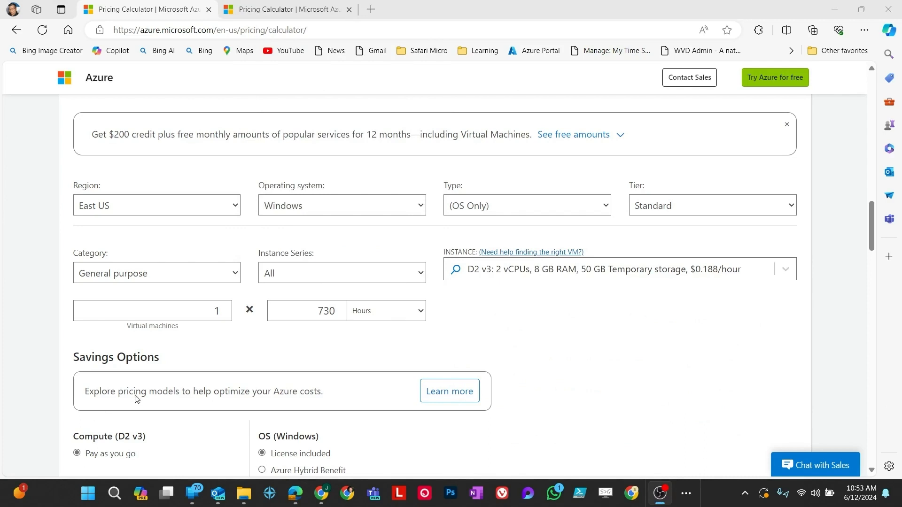
# Switch Server 10's instance series to Dasv5-series, giving a D2as v5 instance at $0.178/hour.
pyautogui.click(471, 304)
pyautogui.click(605, 279)
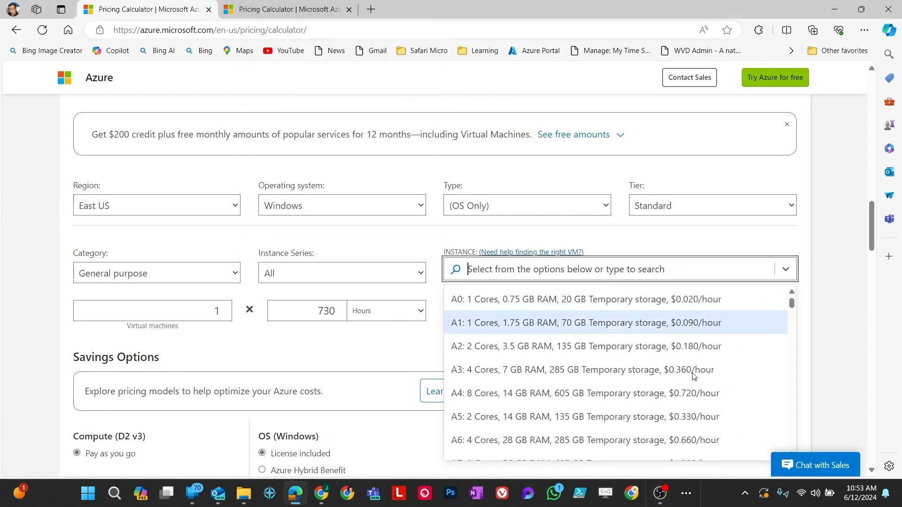
pyautogui.click(326, 272)
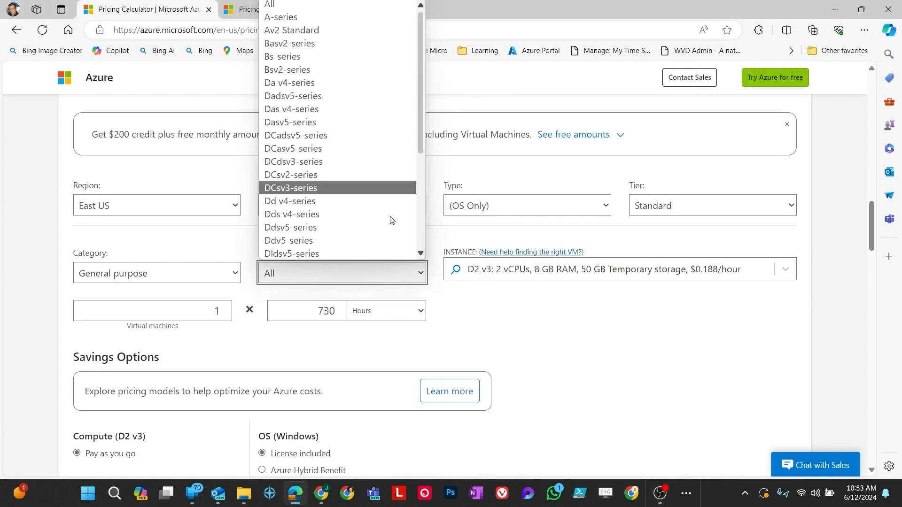
pyautogui.scroll(-1, 328, 153)
pyautogui.scroll(1, 328, 155)
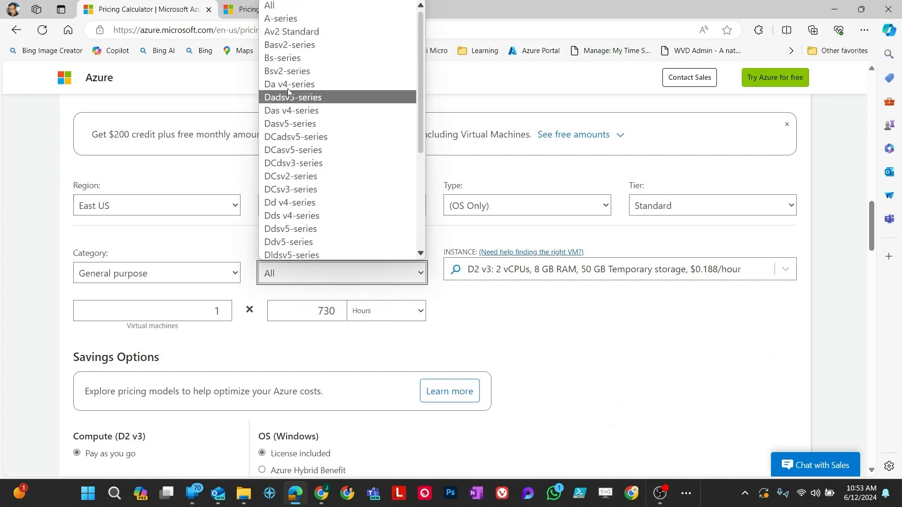
pyautogui.scroll(-4, 377, 107)
pyautogui.scroll(4, 363, 205)
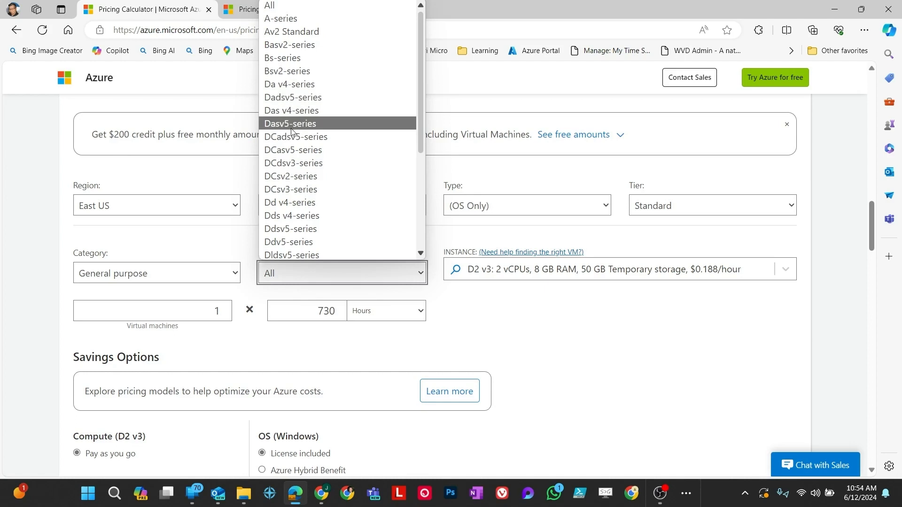
pyautogui.click(291, 125)
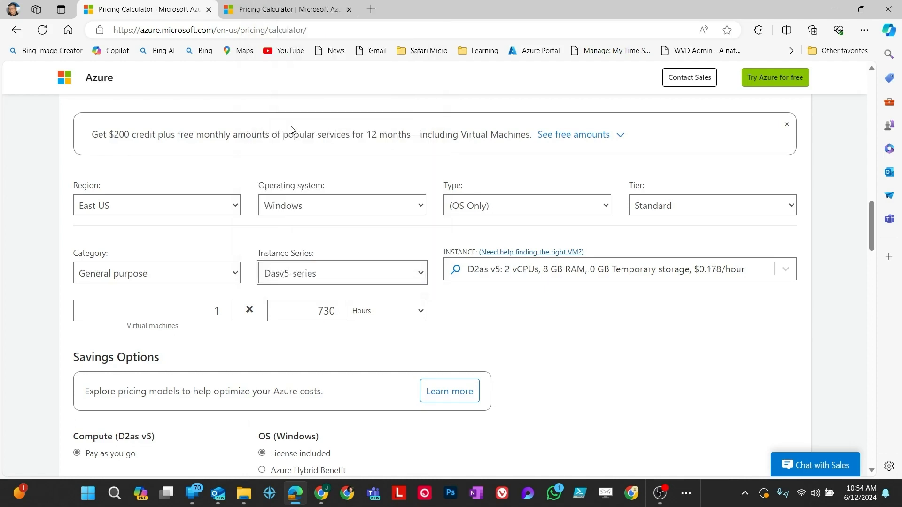
pyautogui.click(483, 272)
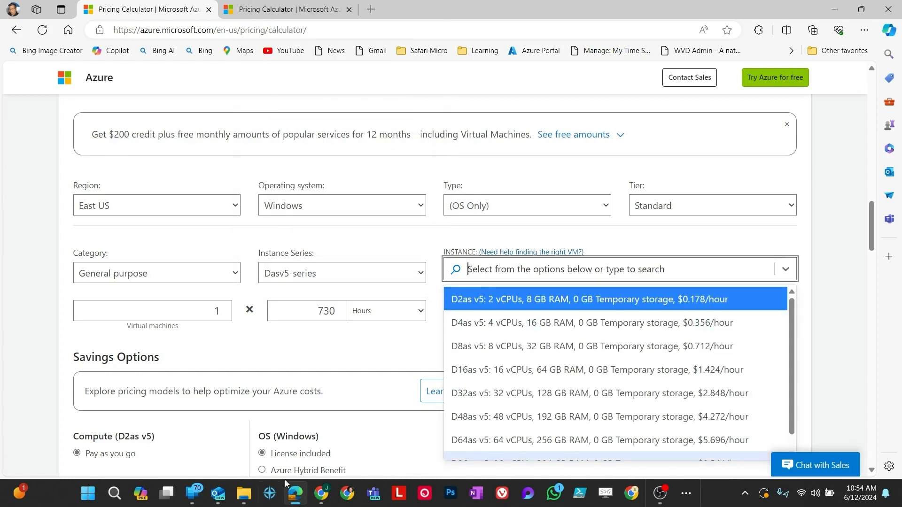
# Highlight the Server 10 row (row 11) of the vInfo sheet in yellow.
pyautogui.click(660, 493)
pyautogui.click(683, 462)
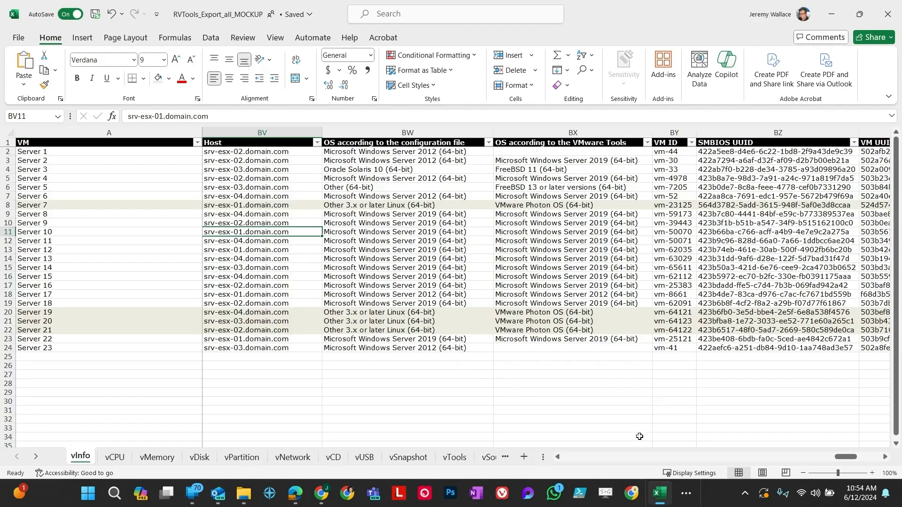
pyautogui.moveTo(846, 457); pyautogui.dragTo(599, 454)
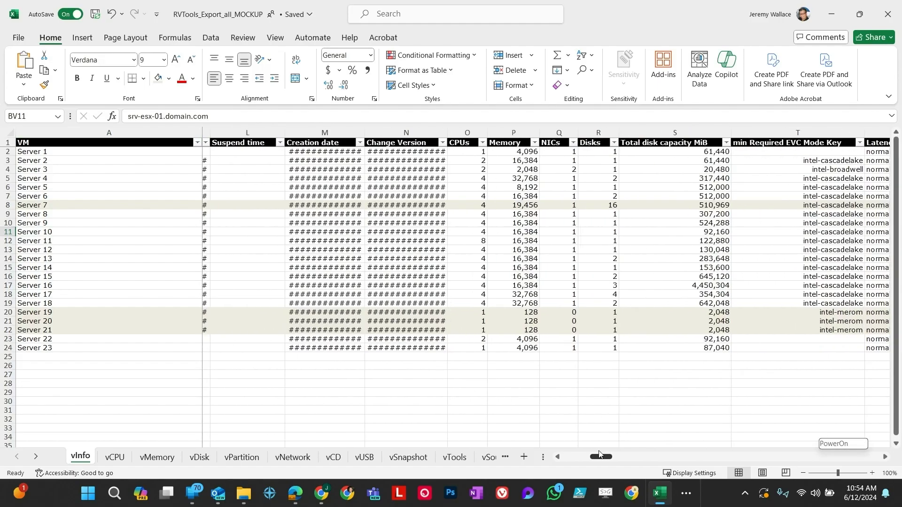
pyautogui.click(97, 236)
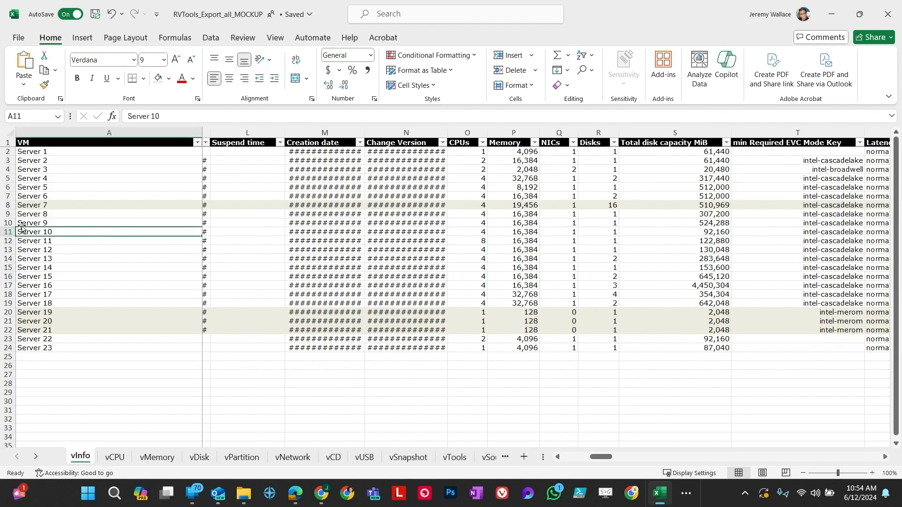
pyautogui.click(8, 231)
pyautogui.click(170, 86)
pyautogui.click(184, 187)
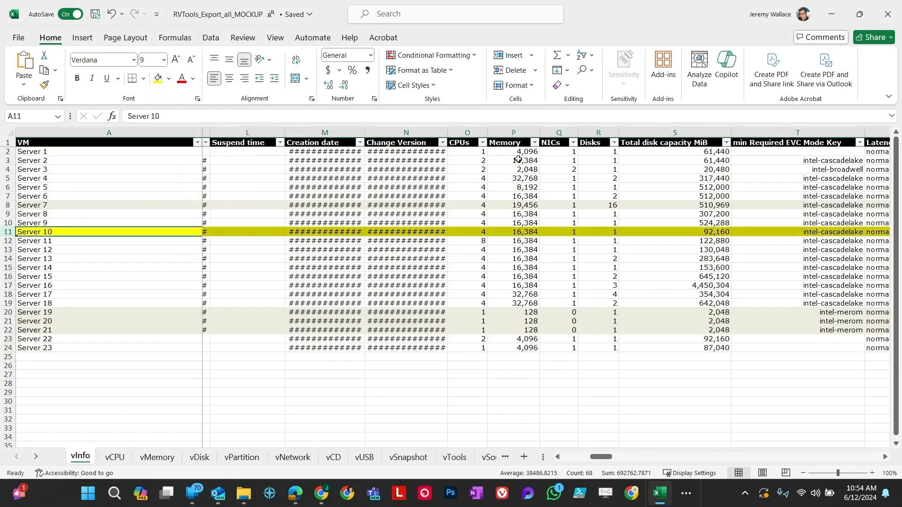
# Review Server 10's CPU count, memory, disk count and total disk capacity, then close Excel.
pyautogui.click(475, 134)
pyautogui.click(484, 234)
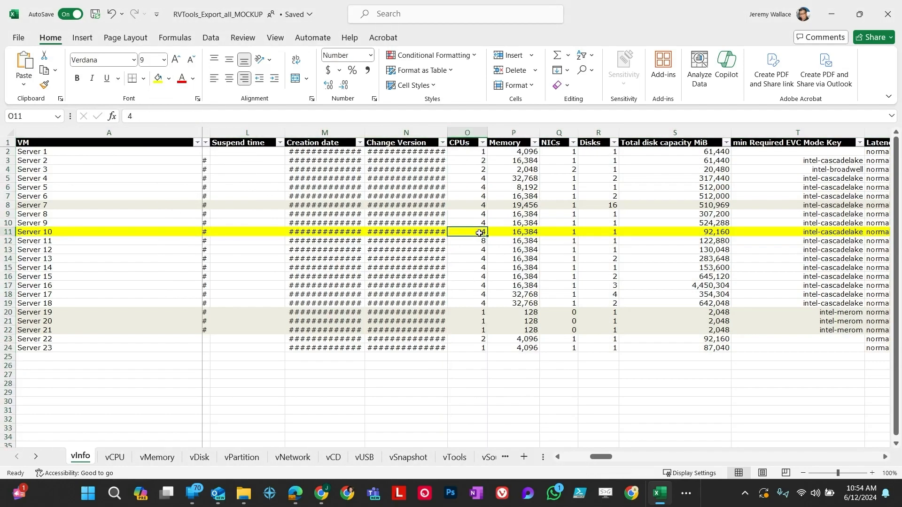
pyautogui.click(512, 233)
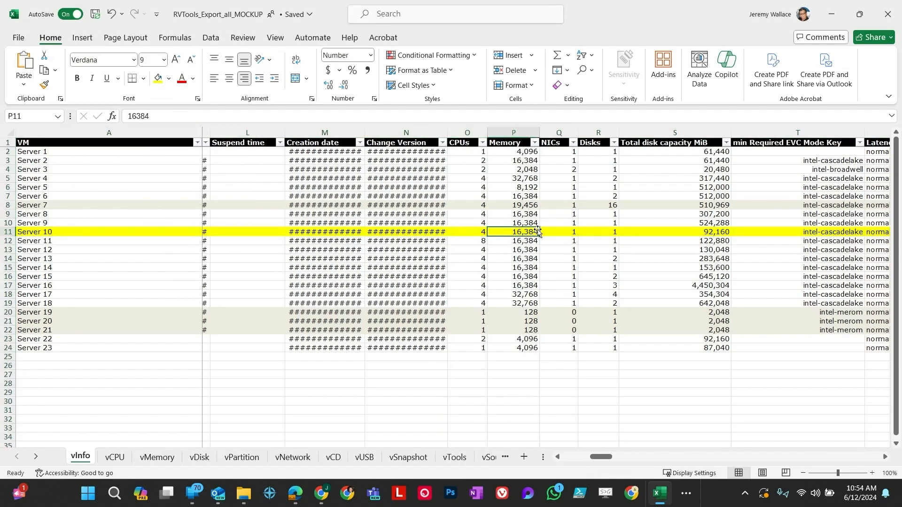
pyautogui.click(602, 231)
pyautogui.click(707, 231)
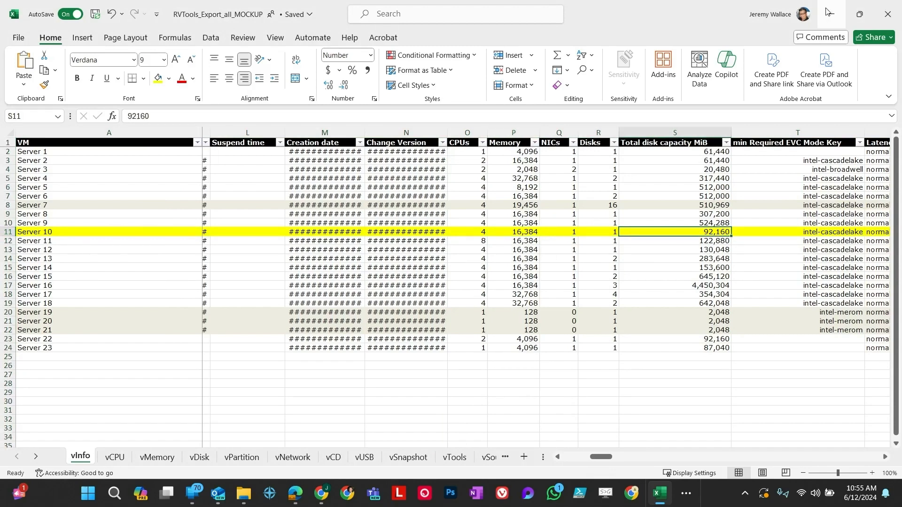
pyautogui.click(895, 7)
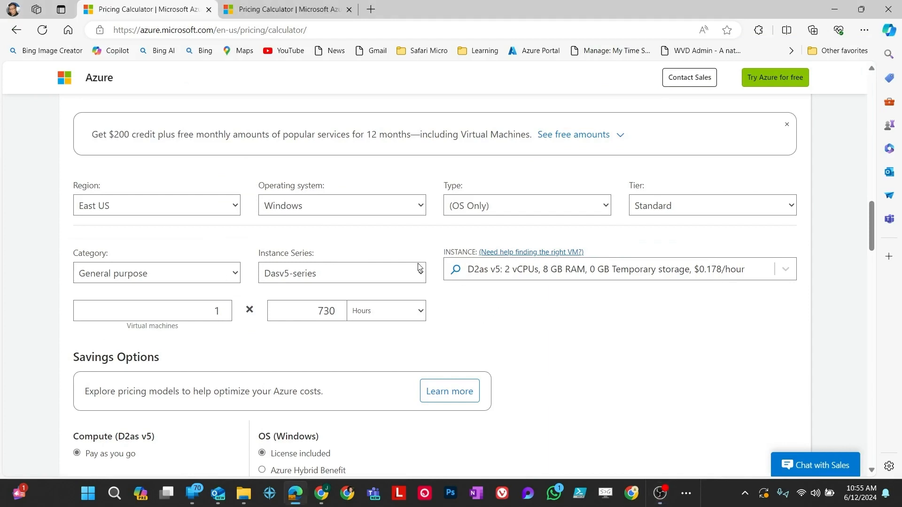
# Browse the Dasv5 sizes, then switch to Das v4-series to compare its instance sizes.
pyautogui.click(465, 269)
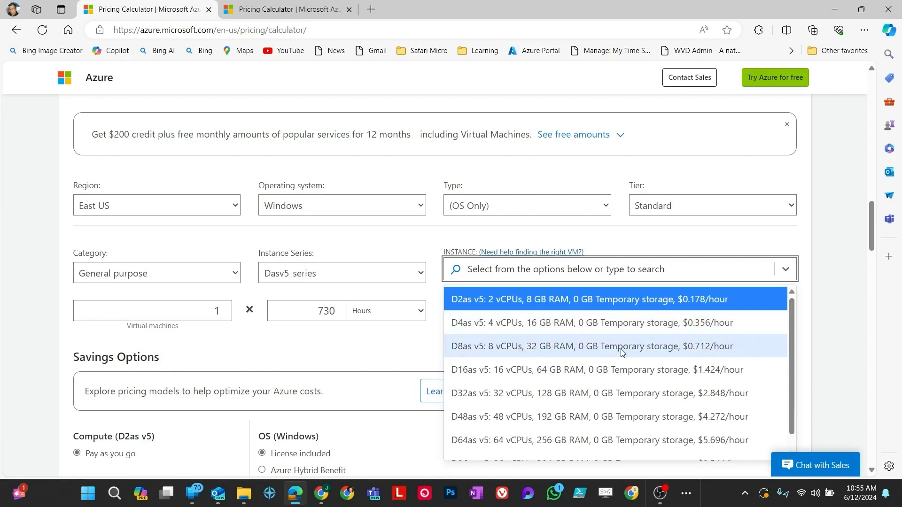
pyautogui.scroll(-1, 622, 351)
pyautogui.scroll(1, 592, 343)
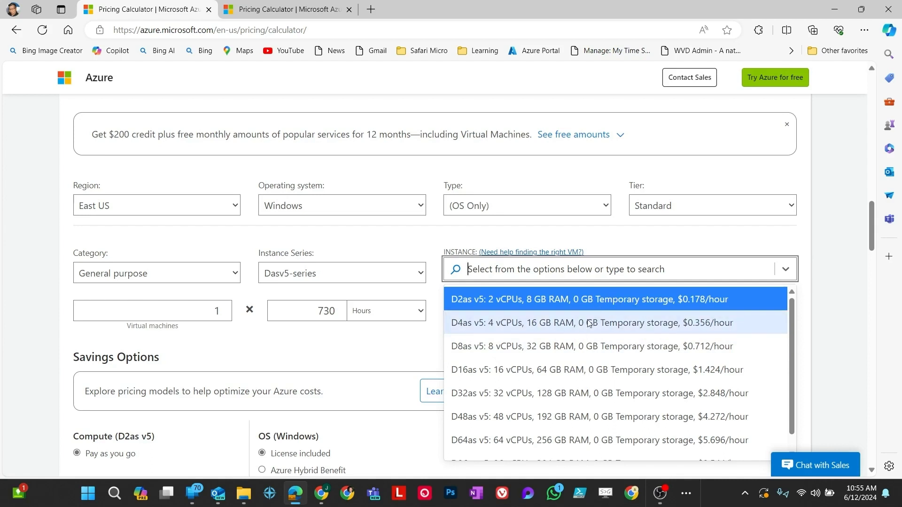
pyautogui.click(370, 271)
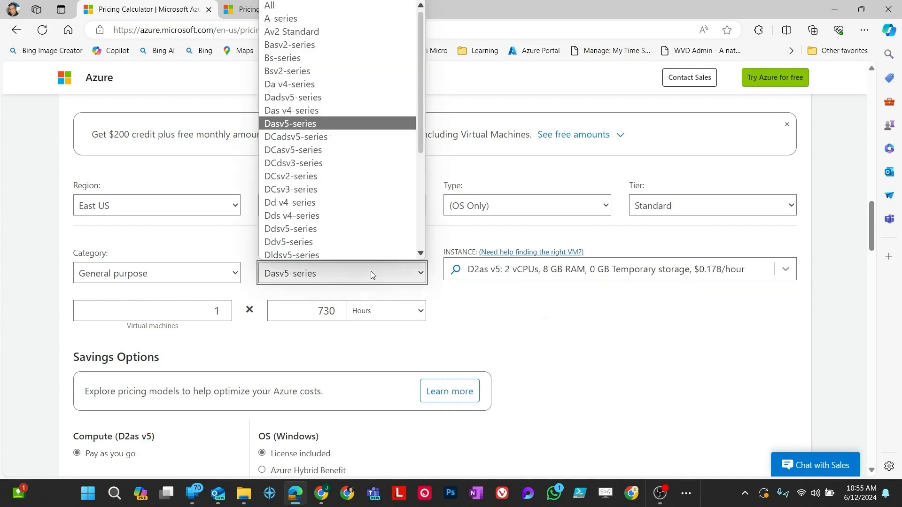
pyautogui.click(314, 114)
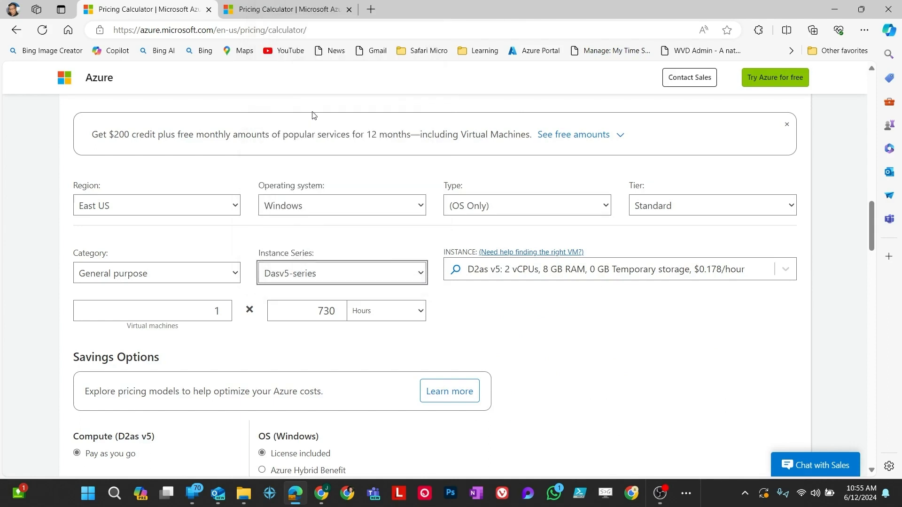
pyautogui.click(572, 277)
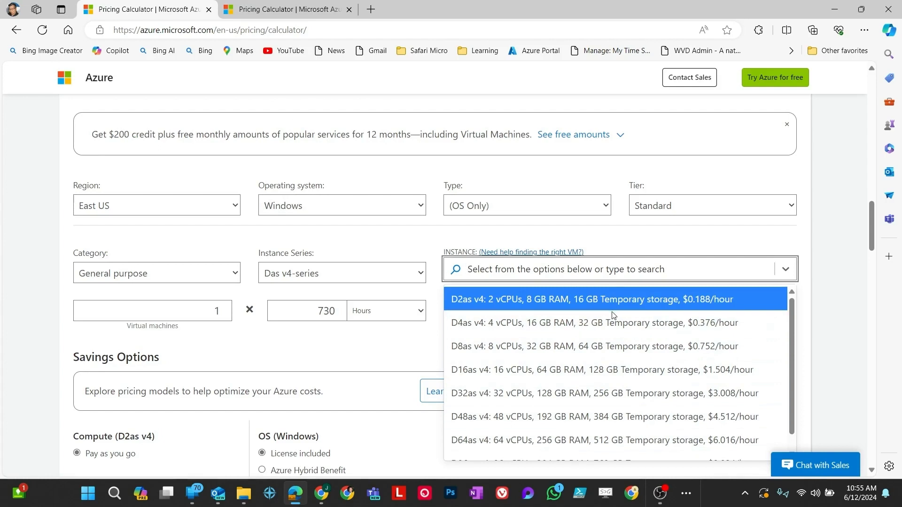
# Return to Dasv5-series and select D4as v5 (4 vCPUs, 16 GB RAM, $0.356/hour).
pyautogui.click(335, 270)
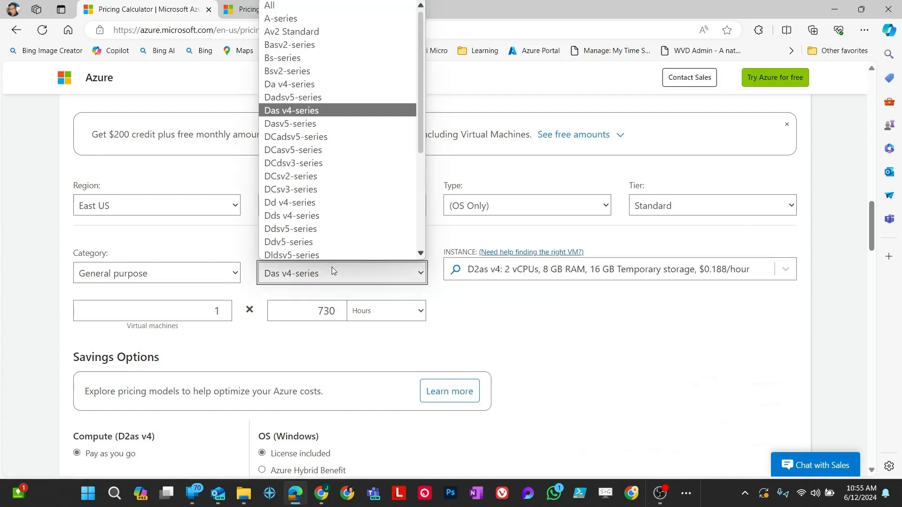
pyautogui.click(282, 123)
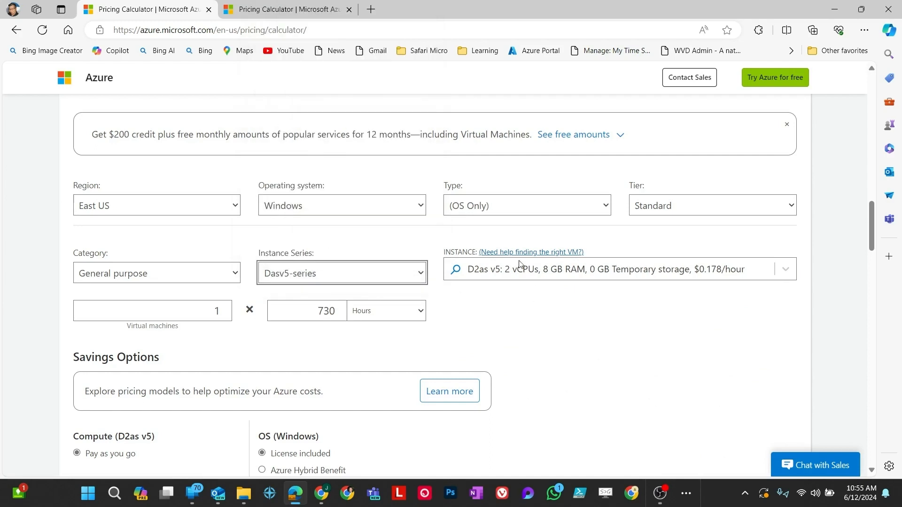
pyautogui.click(521, 267)
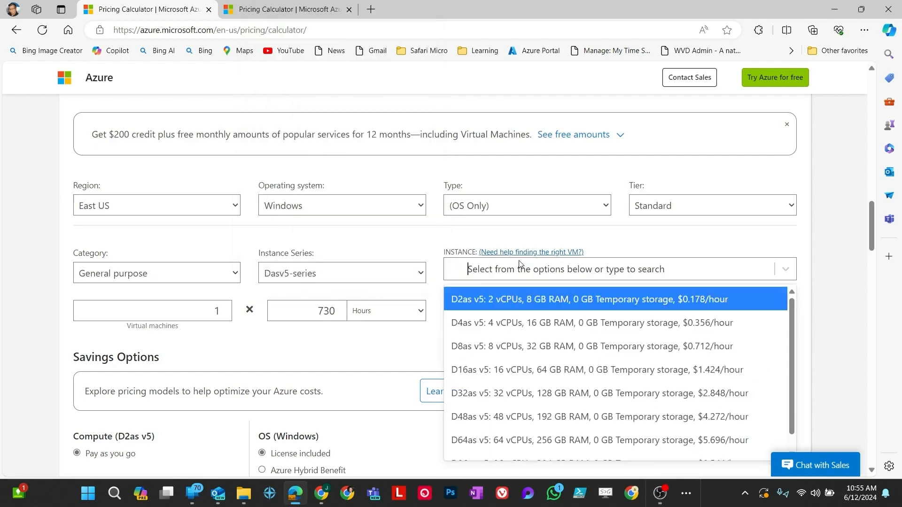
pyautogui.click(515, 325)
# Check Server 10's CPU and memory values in the RVTools workbook, then put Excel away.
pyautogui.click(686, 494)
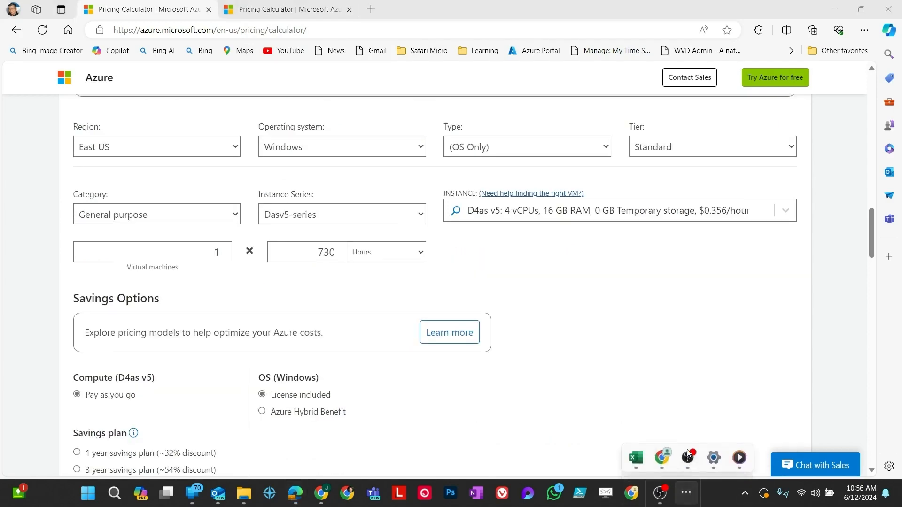
pyautogui.click(637, 457)
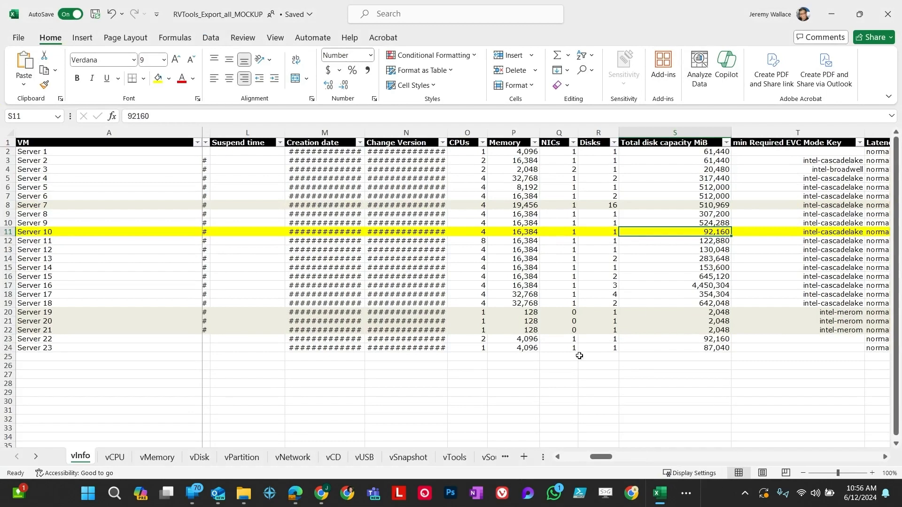
pyautogui.moveTo(485, 232)
pyautogui.mouseDown()
pyautogui.moveTo(500, 230)
pyautogui.moveTo(465, 227)
pyautogui.moveTo(499, 234)
pyautogui.mouseUp()
pyautogui.click(831, 14)
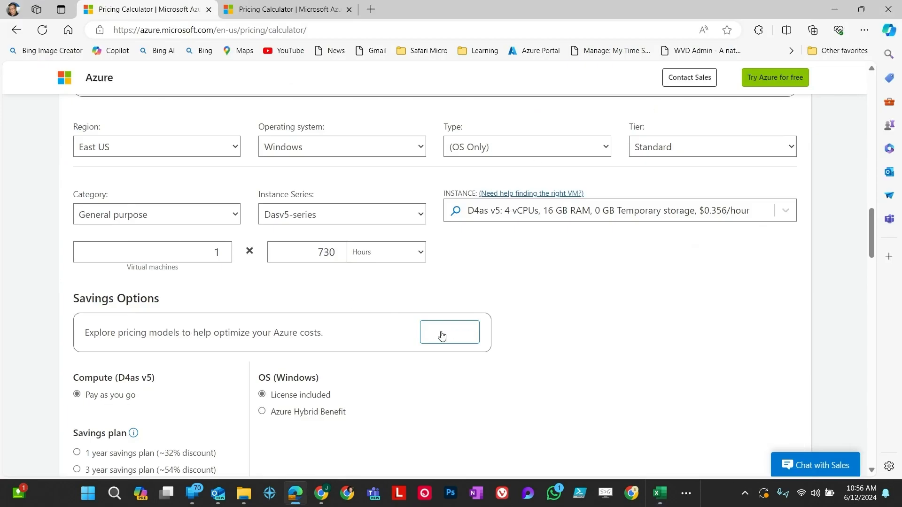
# Review the Pay as you go savings option and the $259.88 monthly total down to Managed Disks.
pyautogui.scroll(-2, 506, 277)
pyautogui.scroll(4, 507, 277)
pyautogui.scroll(-3, 510, 282)
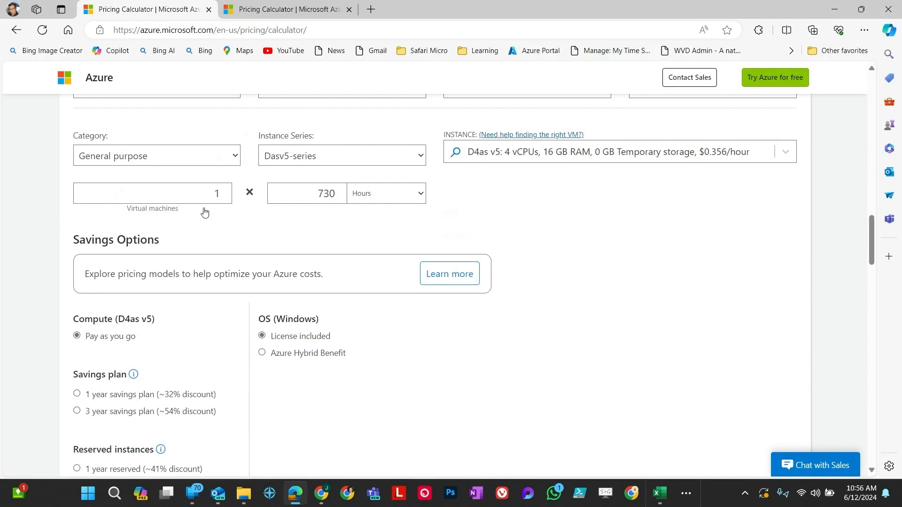
pyautogui.scroll(2, 290, 201)
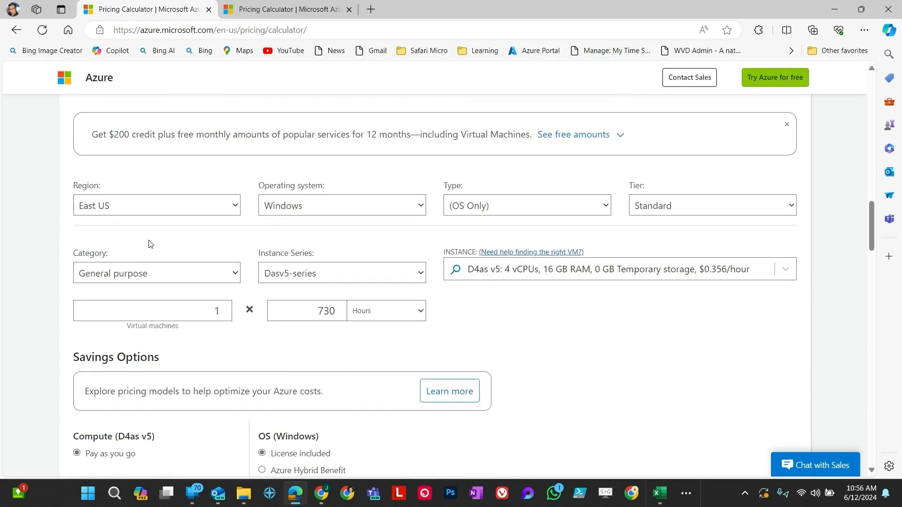
pyautogui.scroll(-1, 152, 374)
pyautogui.scroll(2, 231, 318)
pyautogui.scroll(-3, 296, 316)
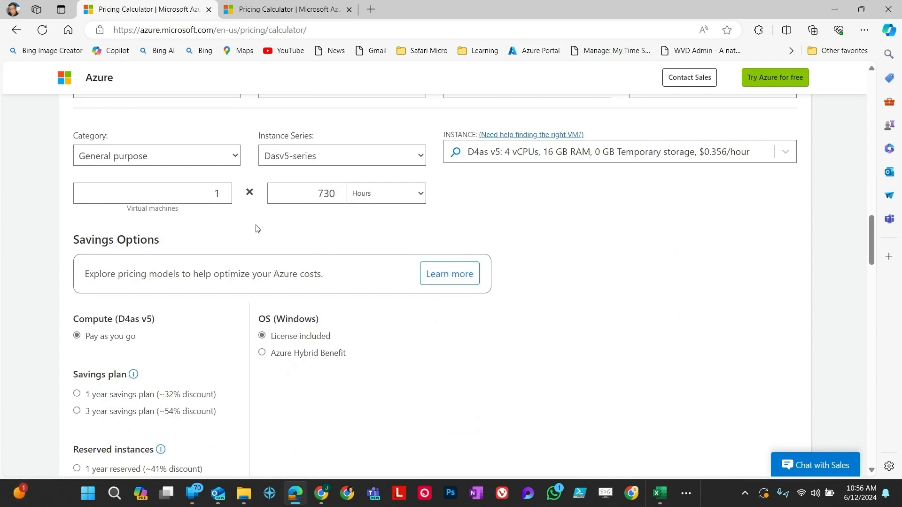
pyautogui.scroll(2, 215, 246)
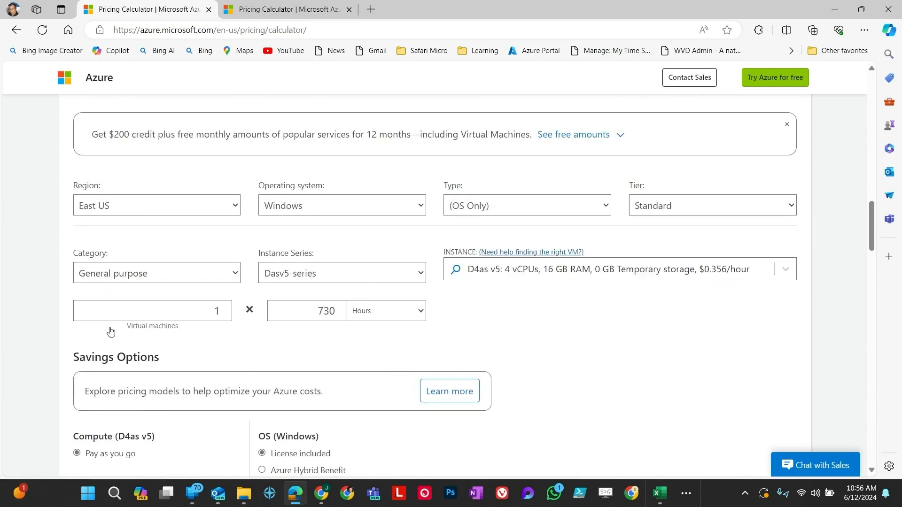
pyautogui.click(224, 309)
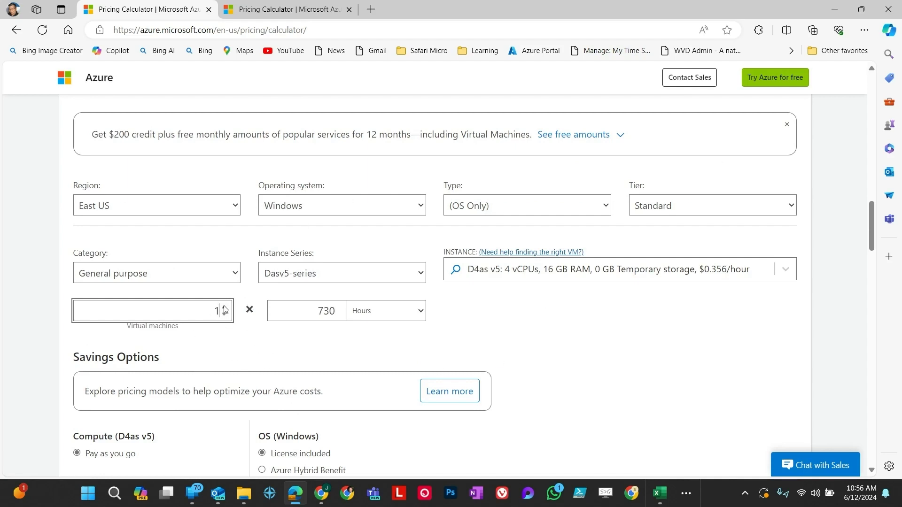
pyautogui.scroll(-2, 211, 353)
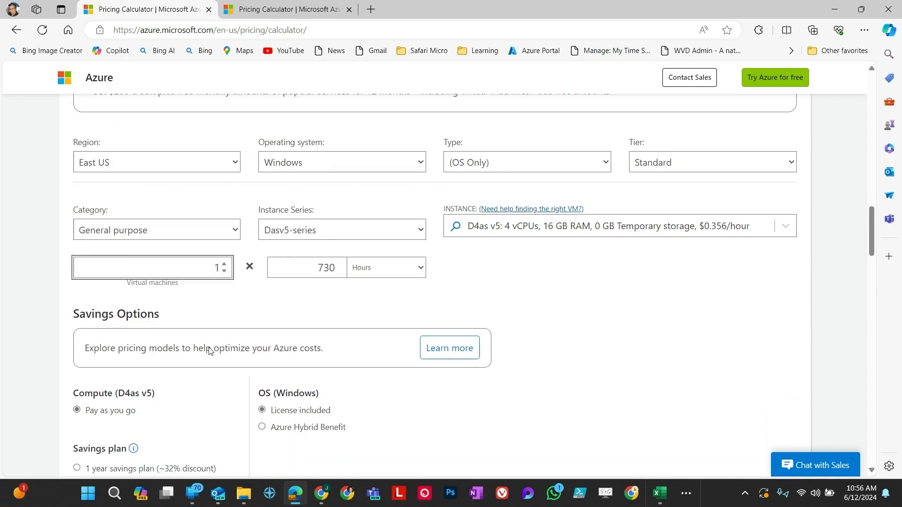
pyautogui.scroll(-1, 377, 403)
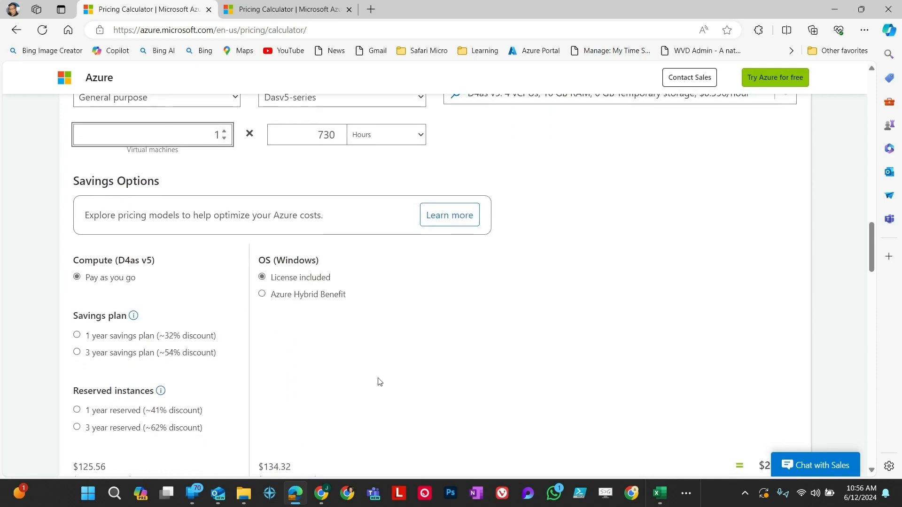
pyautogui.scroll(-2, 106, 278)
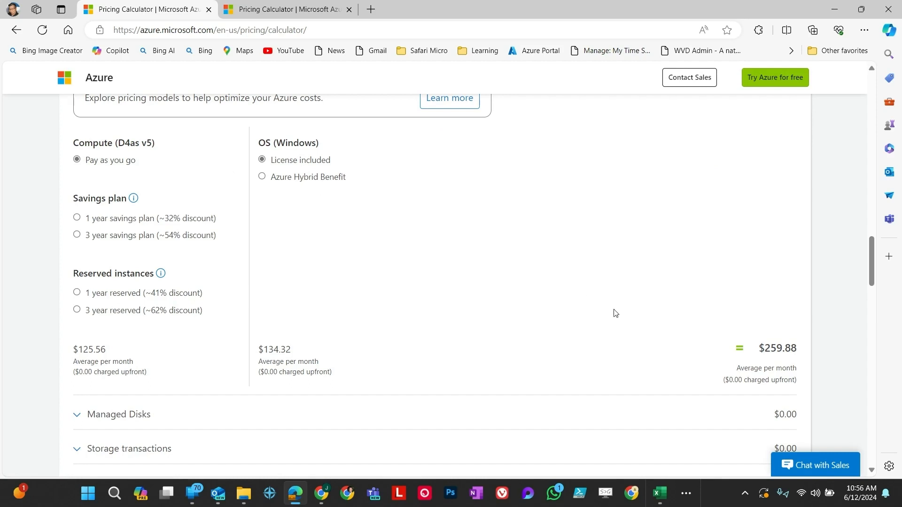
pyautogui.moveTo(802, 350); pyautogui.dragTo(766, 351)
pyautogui.click(792, 350)
pyautogui.click(121, 314)
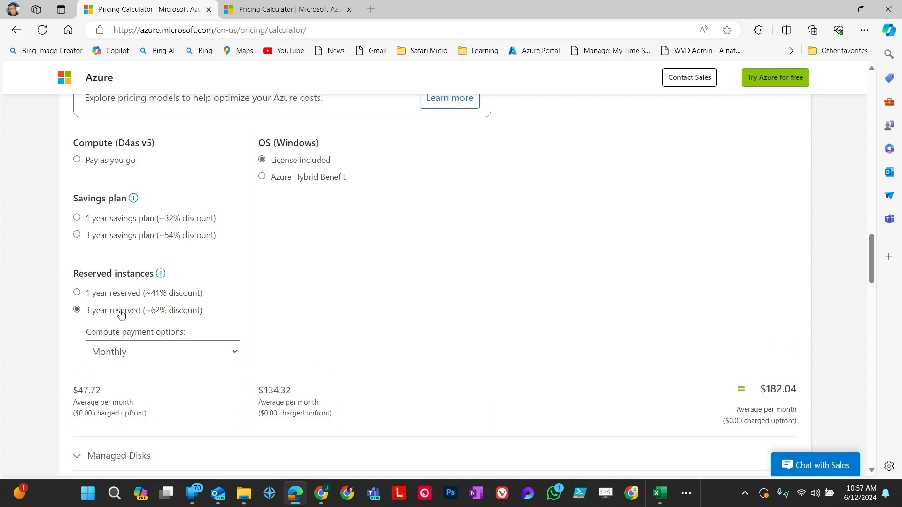
pyautogui.click(99, 294)
pyautogui.click(99, 235)
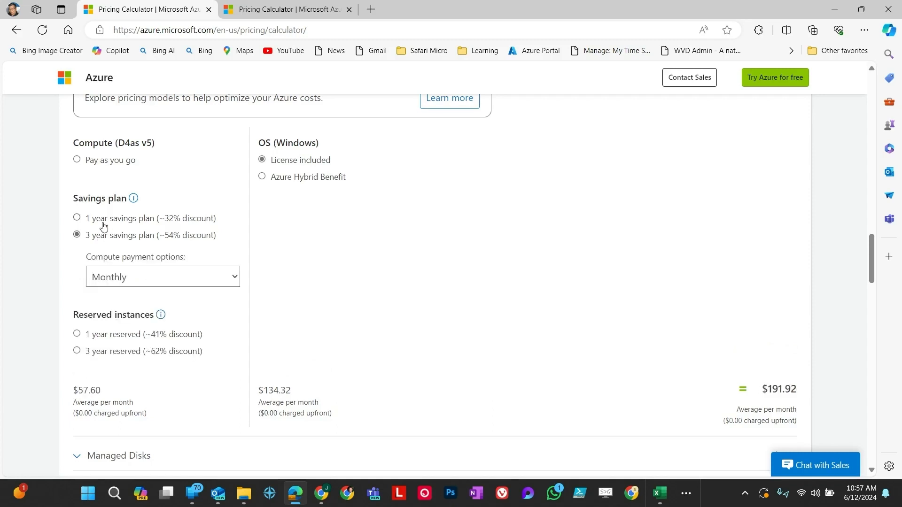
pyautogui.click(107, 225)
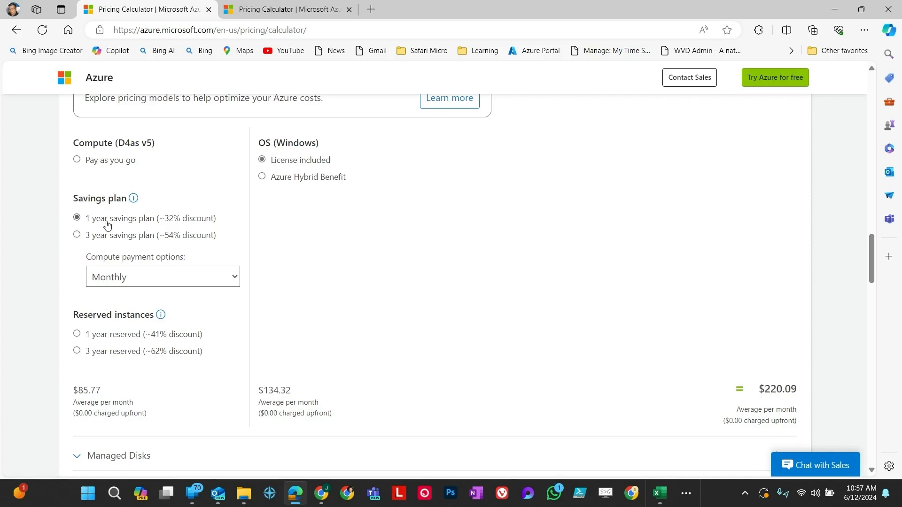
pyautogui.click(132, 335)
pyautogui.click(144, 320)
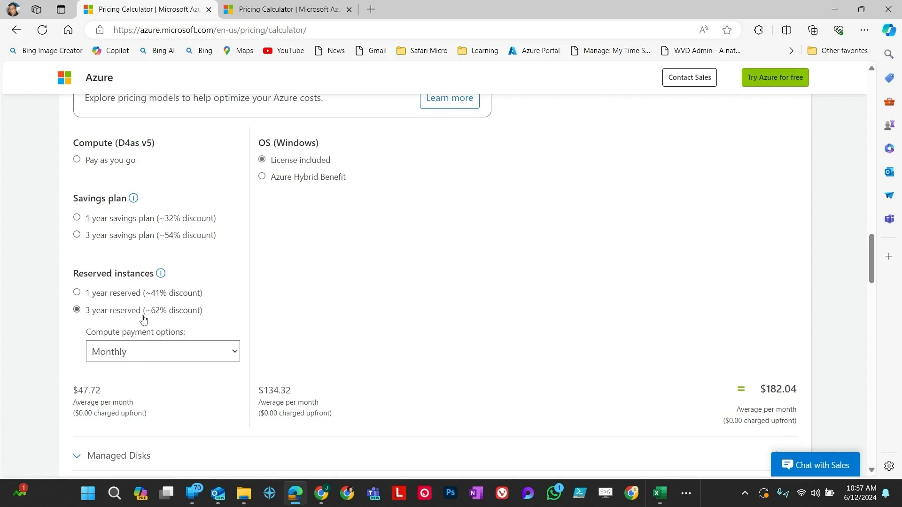
pyautogui.click(124, 168)
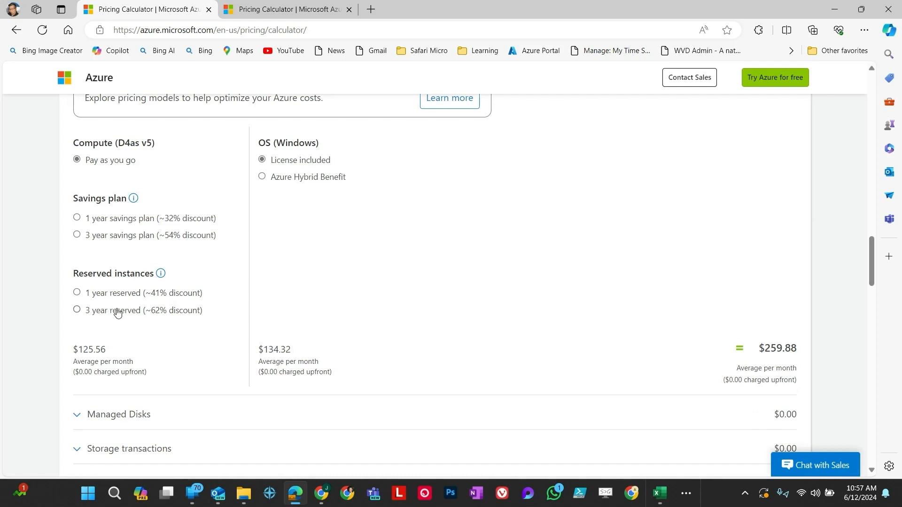
pyautogui.scroll(-3, 550, 299)
# Add one Premium SSD P10 (128 GiB) managed disk, raising the monthly total to $279.59.
pyautogui.click(130, 303)
pyautogui.scroll(-3, 169, 332)
pyautogui.click(192, 227)
pyautogui.click(87, 274)
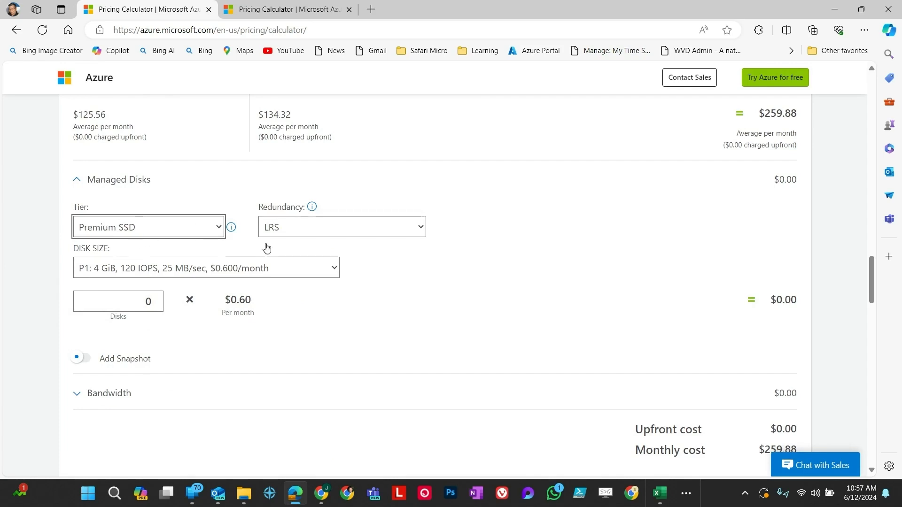
pyautogui.click(160, 230)
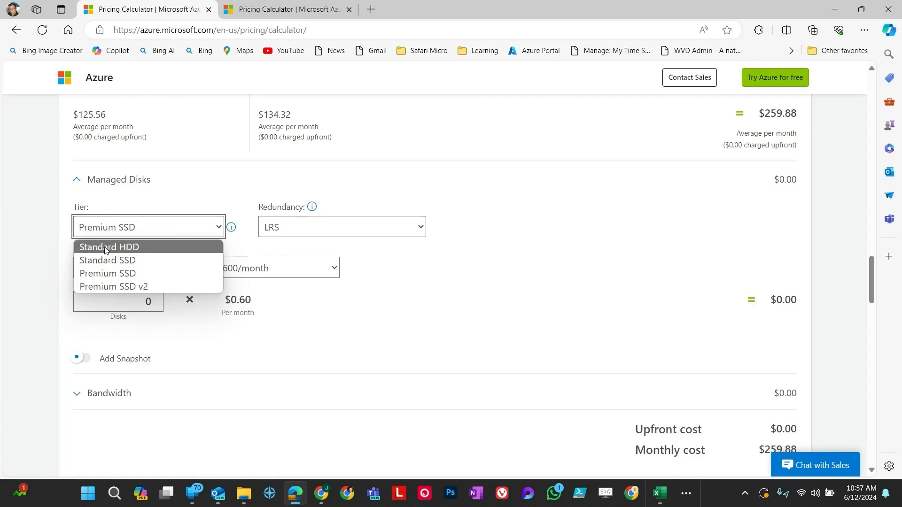
pyautogui.click(135, 274)
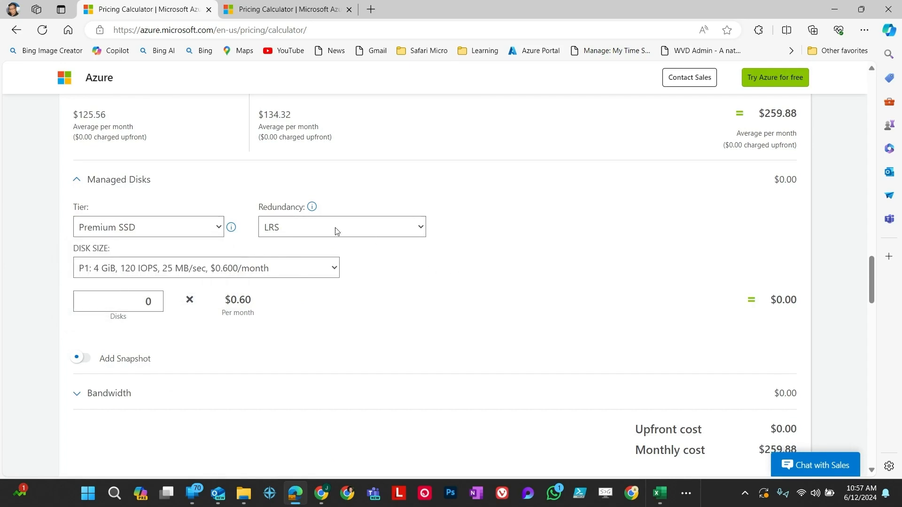
pyautogui.click(158, 269)
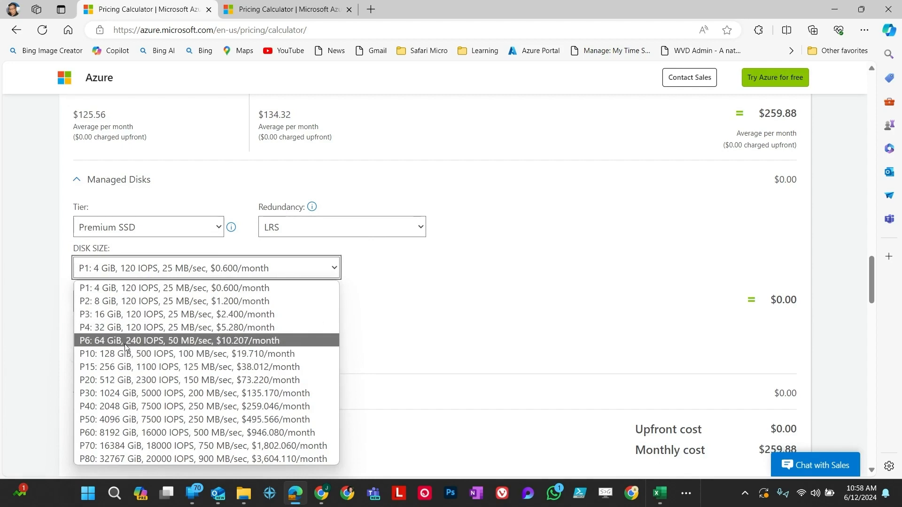
pyautogui.click(104, 359)
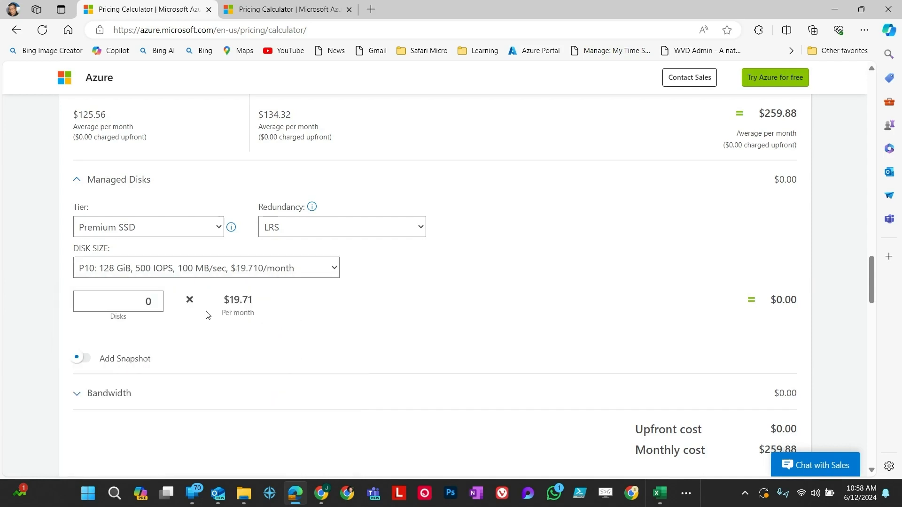
pyautogui.click(151, 301)
pyautogui.click(156, 297)
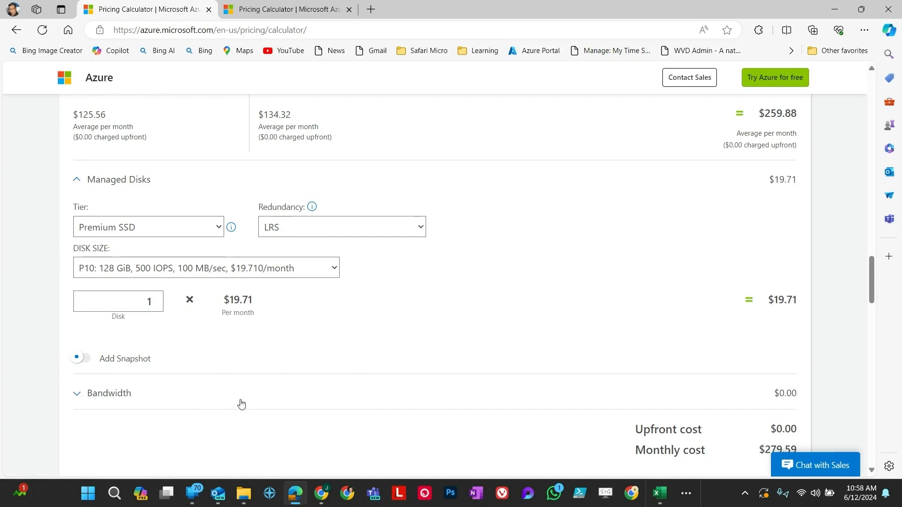
# Scroll through the estimate down to Support and back up to the 'virtual' product search.
pyautogui.scroll(-1, 345, 410)
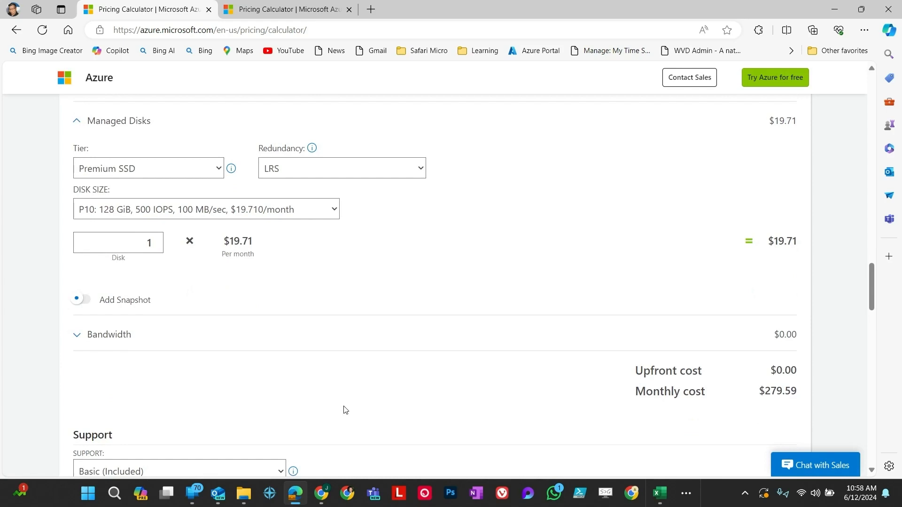
pyautogui.scroll(4, 345, 410)
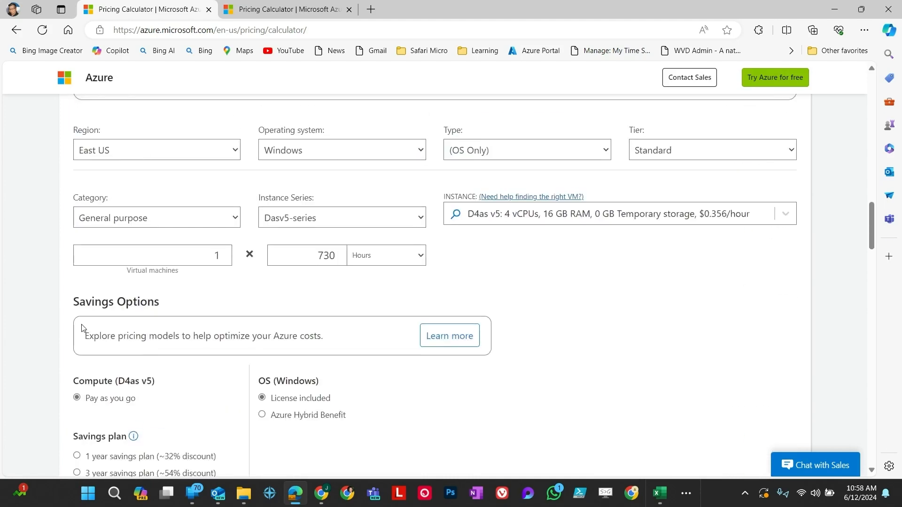
pyautogui.scroll(3, 82, 327)
pyautogui.scroll(-10, 695, 246)
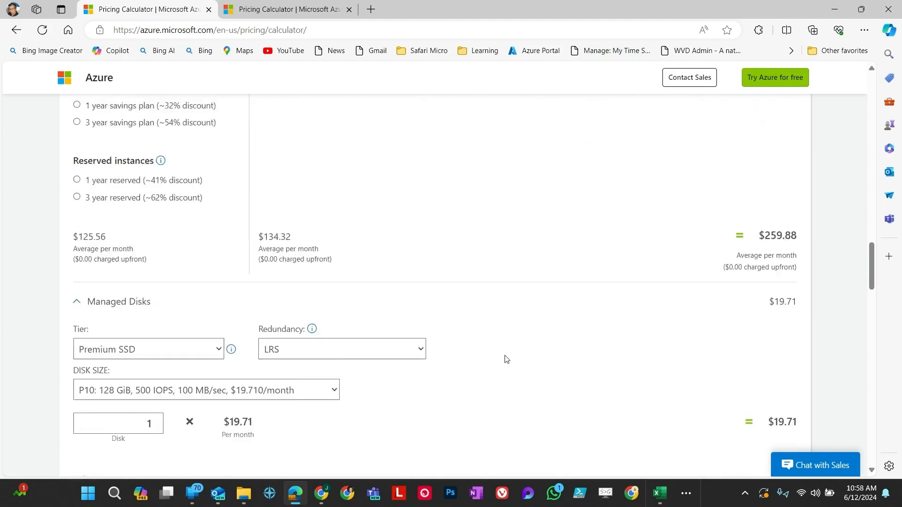
pyautogui.scroll(-5, 507, 359)
pyautogui.scroll(2, 498, 339)
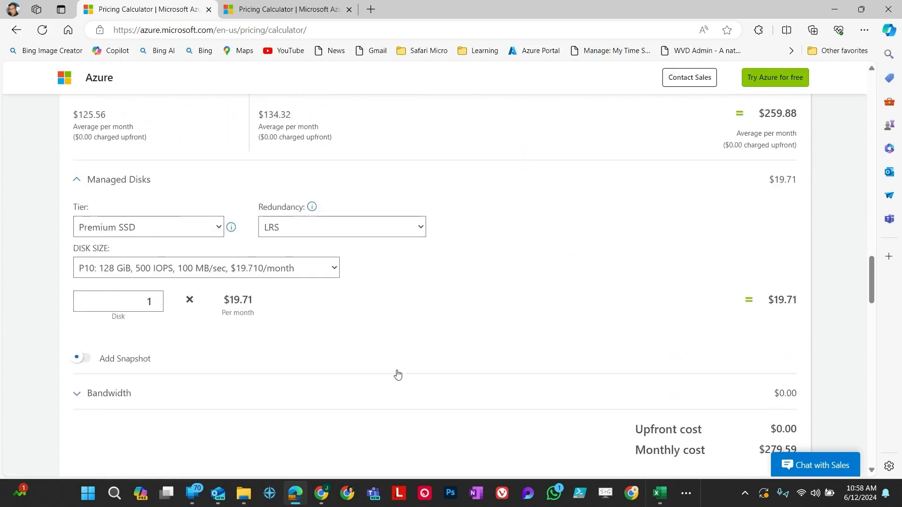
pyautogui.scroll(-3, 512, 337)
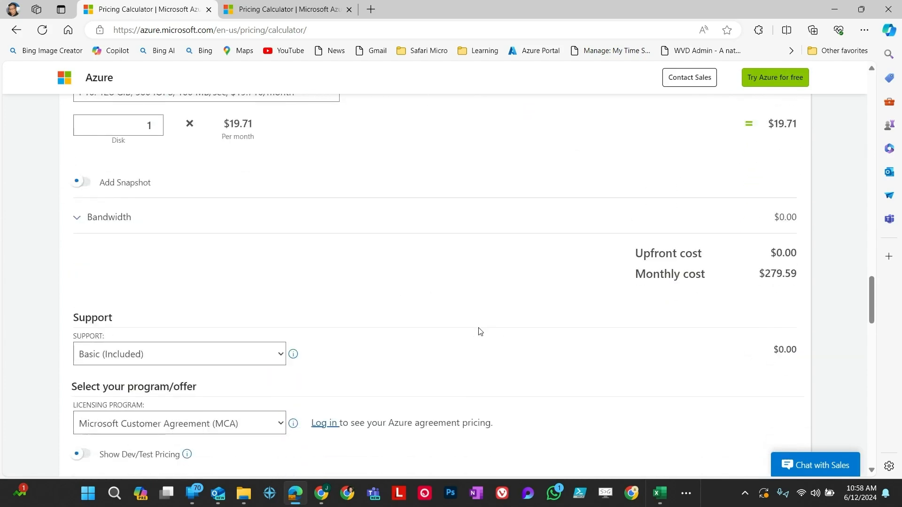
pyautogui.scroll(20, 517, 312)
pyautogui.scroll(-3, 478, 298)
pyautogui.scroll(-1, 318, 323)
pyautogui.scroll(1, 302, 226)
# Search for 'disk' and add a Managed Disks item (East US, Standard HDD S4 32 GiB, $1.59).
pyautogui.doubleClick(95, 208)
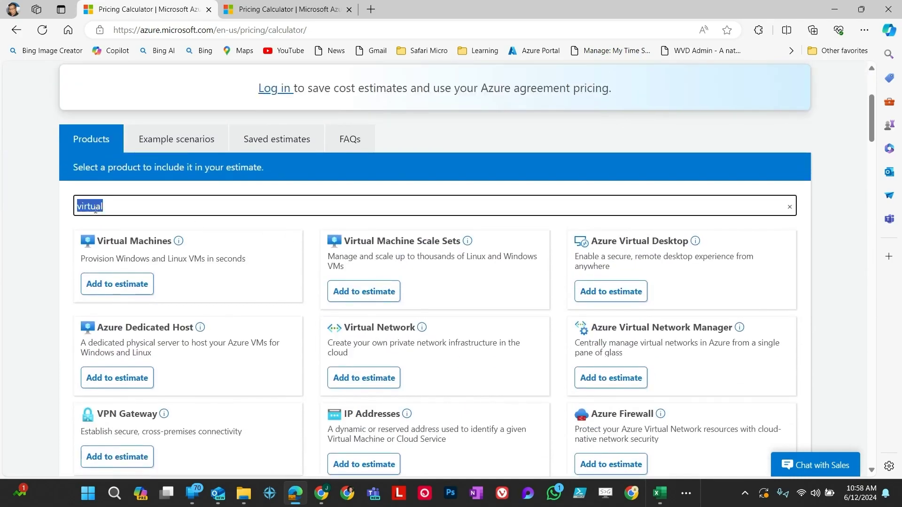
pyautogui.write('disk')
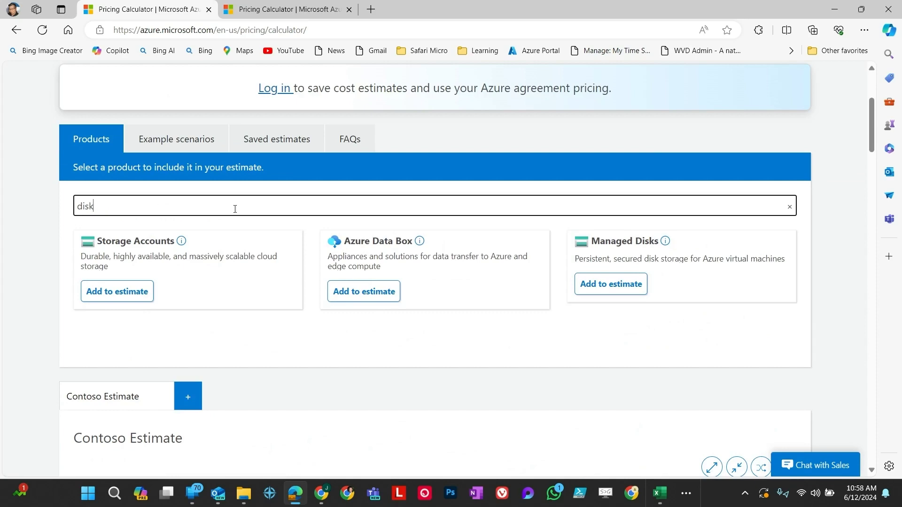
pyautogui.click(610, 284)
pyautogui.scroll(-5, 620, 342)
pyautogui.scroll(-10, 619, 342)
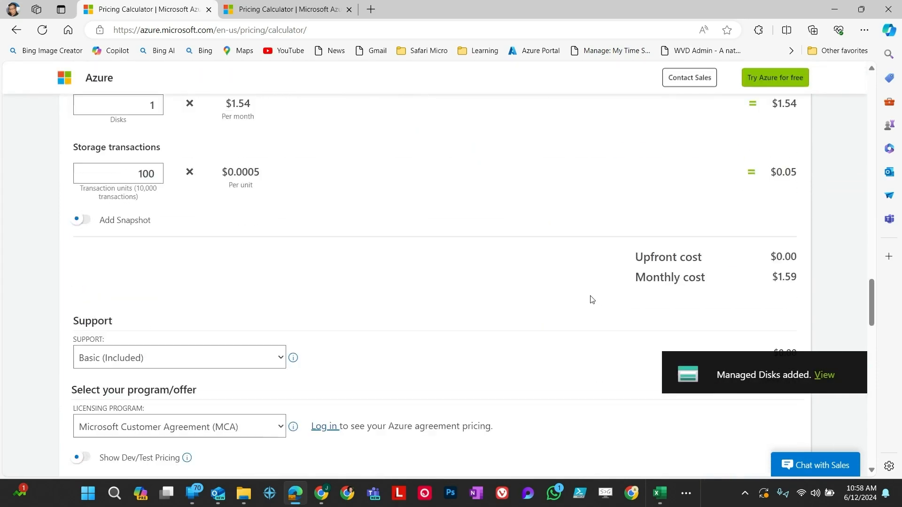
pyautogui.scroll(5, 588, 298)
pyautogui.click(162, 325)
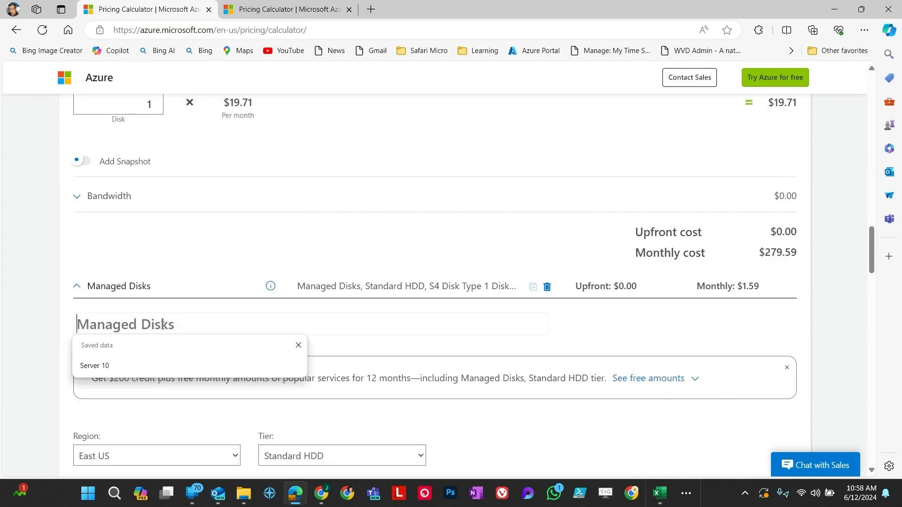
pyautogui.scroll(-3, 162, 325)
pyautogui.scroll(1, 309, 282)
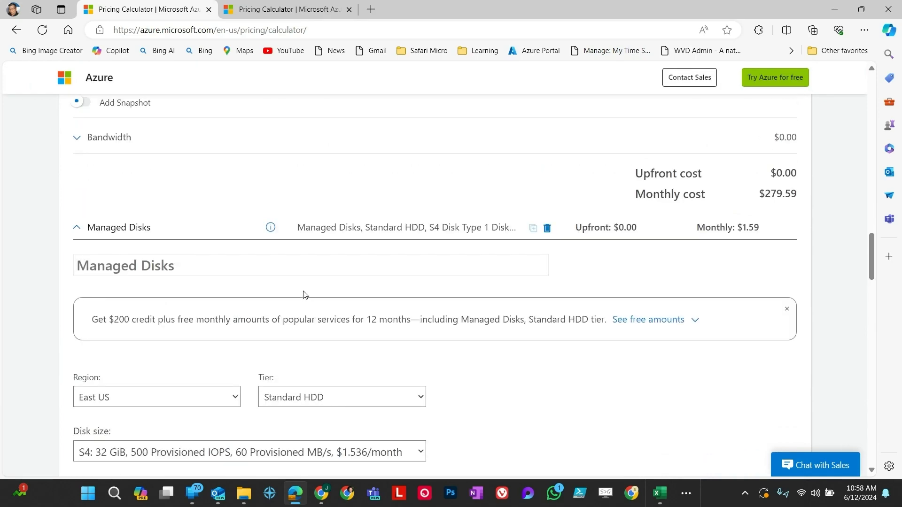
# Switch to the RVTools workbook and move from the Disks column to the vDisk sheet.
pyautogui.click(288, 503)
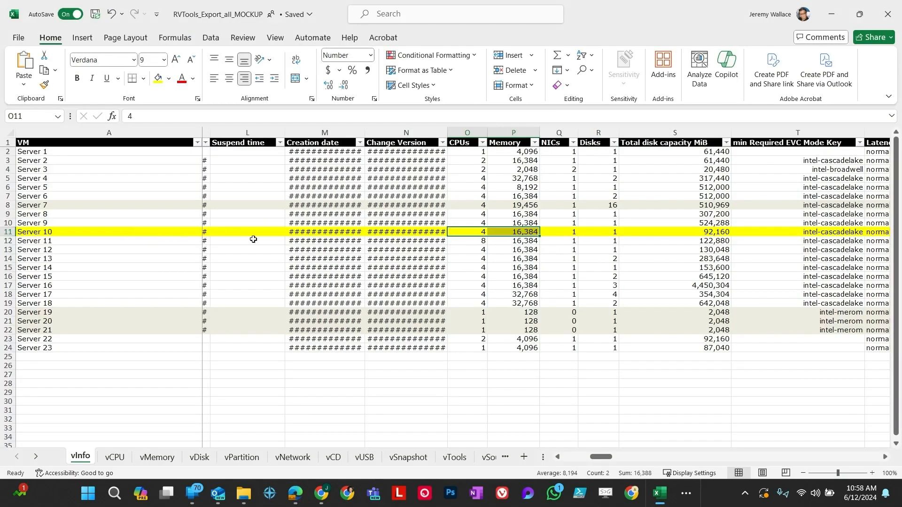
pyautogui.click(606, 248)
pyautogui.moveTo(615, 259); pyautogui.dragTo(594, 258)
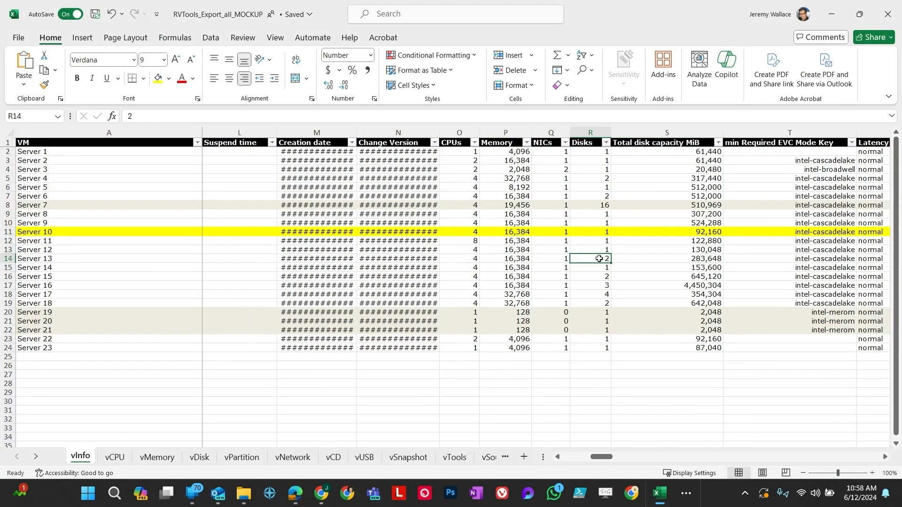
pyautogui.hotkey('ctrl', 'pagedown')
pyautogui.hotkey('ctrl', 'pagedown')
pyautogui.hotkey('ctrl', 'pagedown')
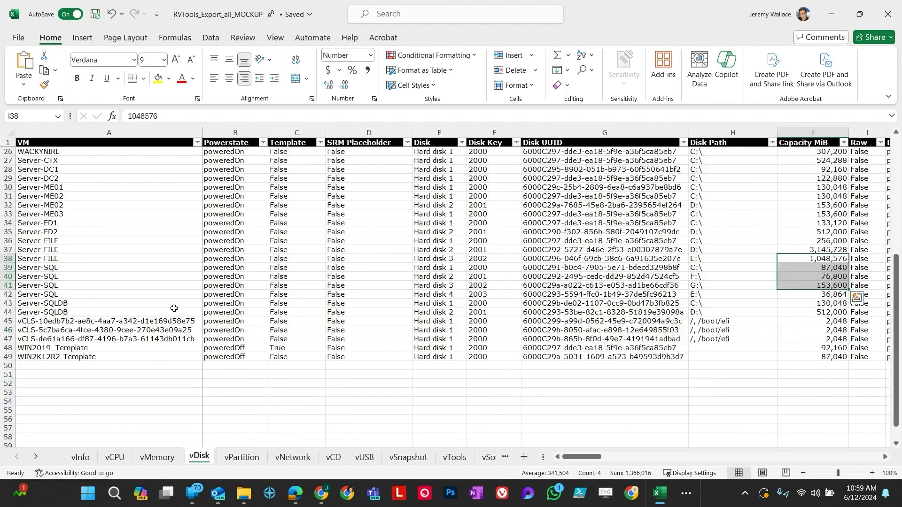
# Read Server-ME02's D:\ disk capacity of 153,600 MiB in cells H32:I32.
pyautogui.moveTo(841, 397); pyautogui.dragTo(348, 393)
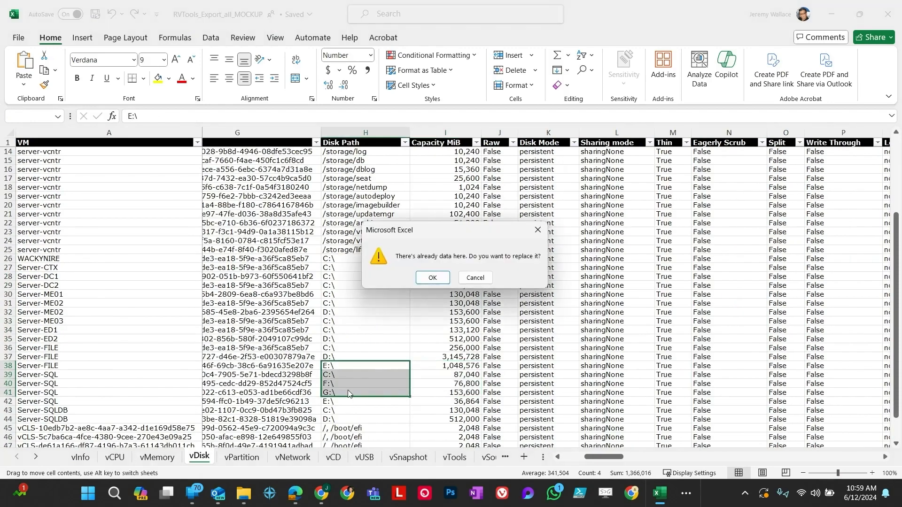
pyautogui.click(475, 277)
pyautogui.click(465, 356)
pyautogui.click(338, 357)
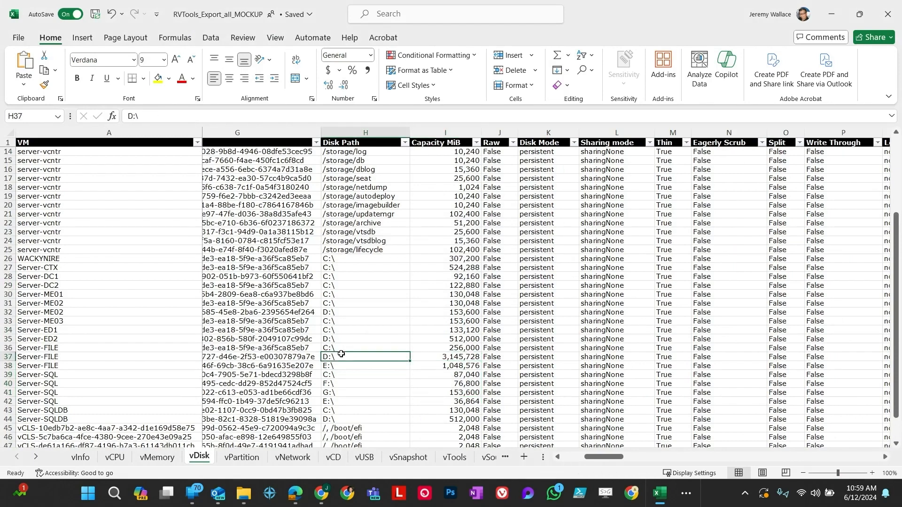
pyautogui.click(339, 311)
pyautogui.moveTo(412, 311); pyautogui.dragTo(471, 310)
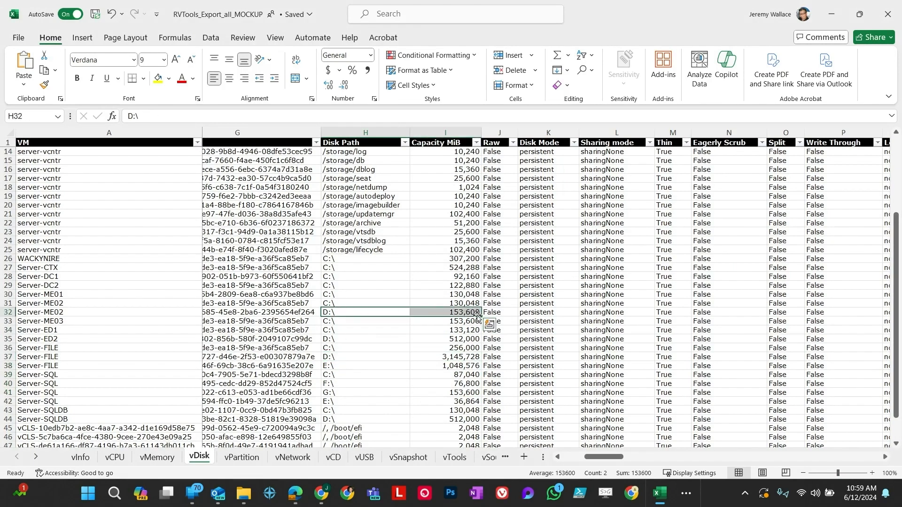
pyautogui.click(431, 314)
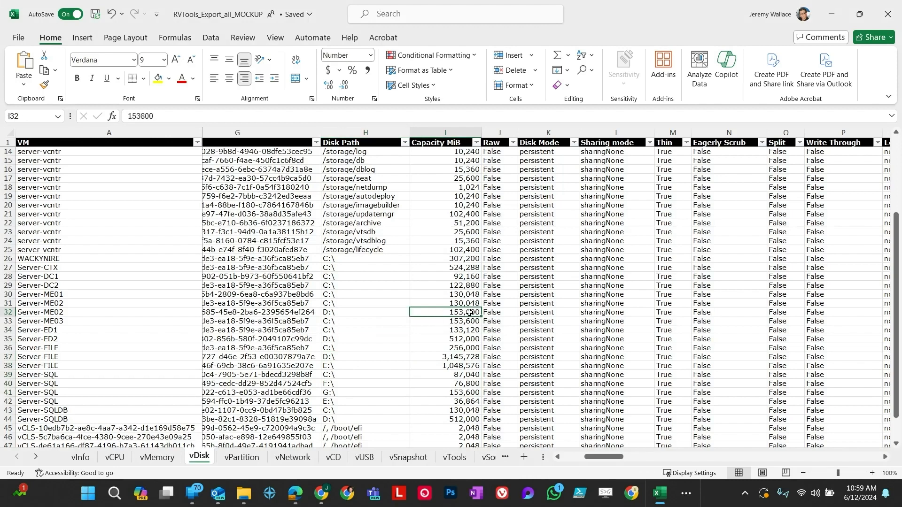
pyautogui.click(365, 312)
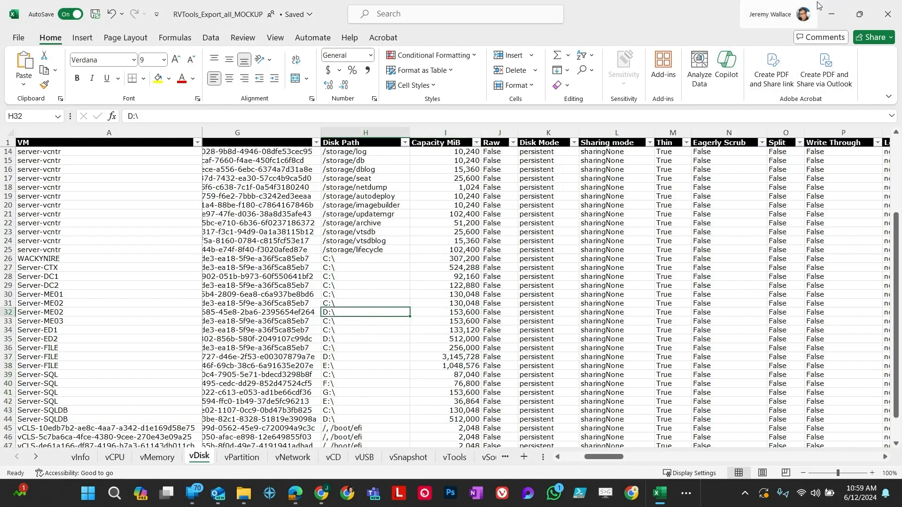
pyautogui.hotkey('alt', 'Tab')
# Rename the Managed Disks entry to 'Server-ME02 D Drive Disk' and set its tier to Premium SSD.
pyautogui.tripleClick(154, 263)
pyautogui.write('Server-ME0')
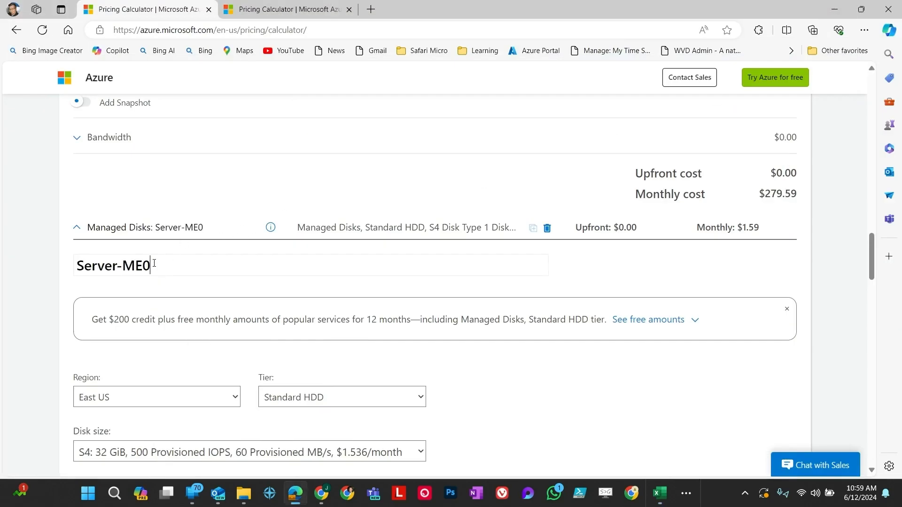
pyautogui.write('2 D Drive Disk')
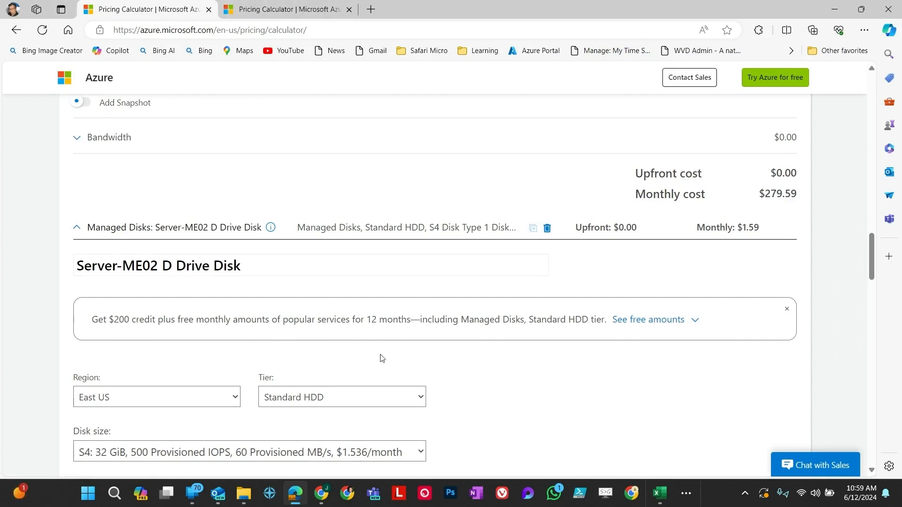
pyautogui.scroll(-1, 221, 371)
pyautogui.click(302, 339)
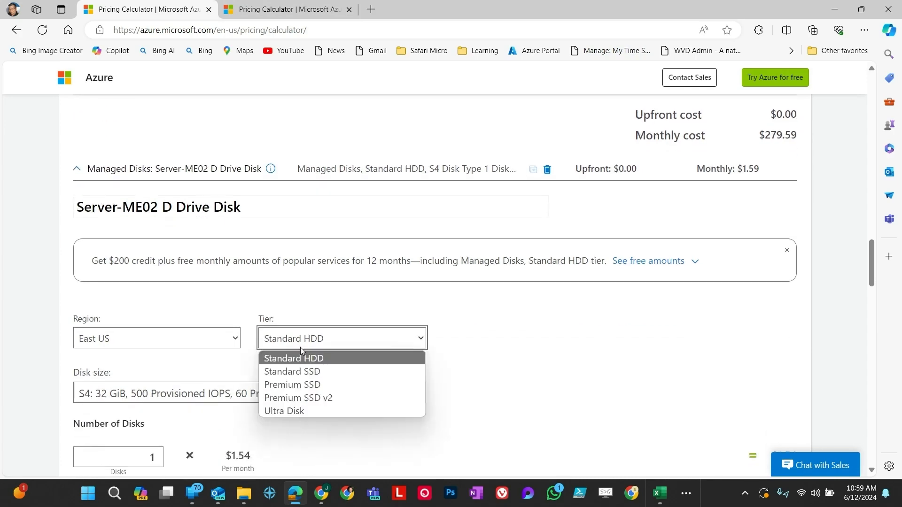
pyautogui.click(288, 385)
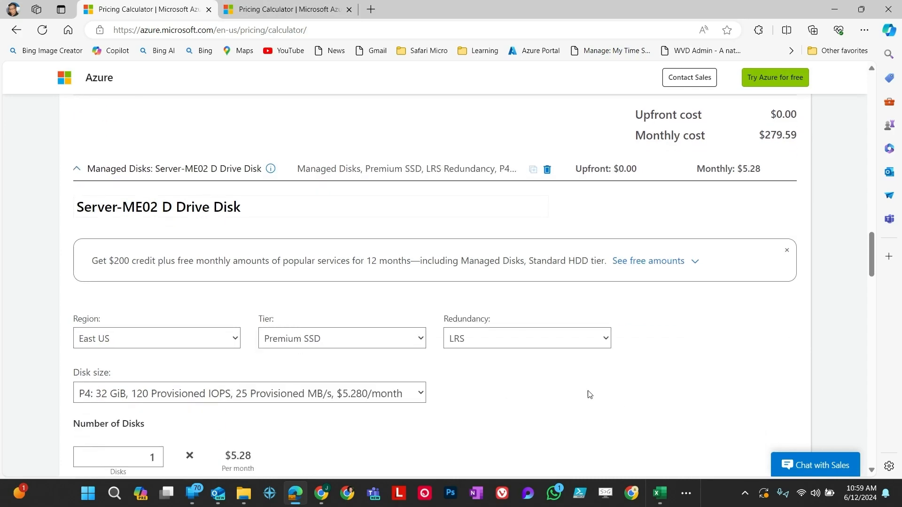
pyautogui.scroll(-4, 460, 356)
pyautogui.scroll(4, 248, 359)
# Set the disk size to P15 256 GiB, bringing the disk to $38.01 monthly.
pyautogui.click(246, 393)
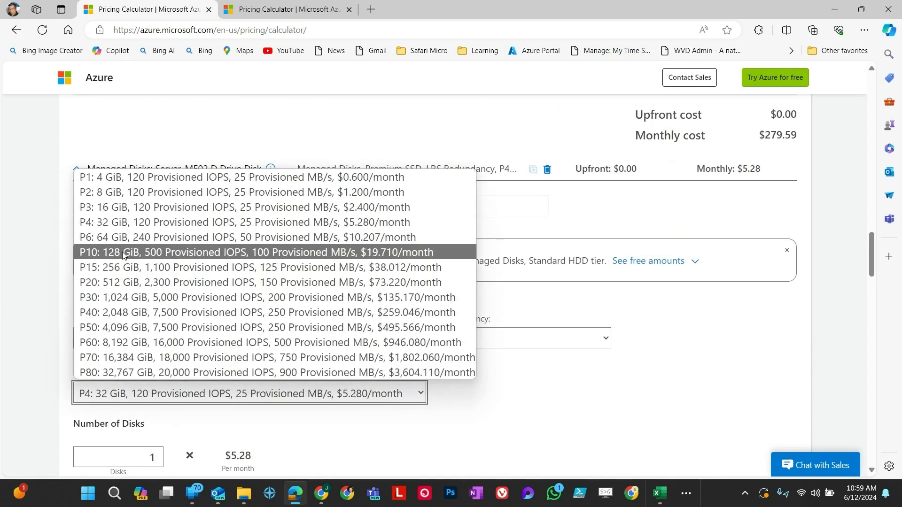
pyautogui.click(118, 305)
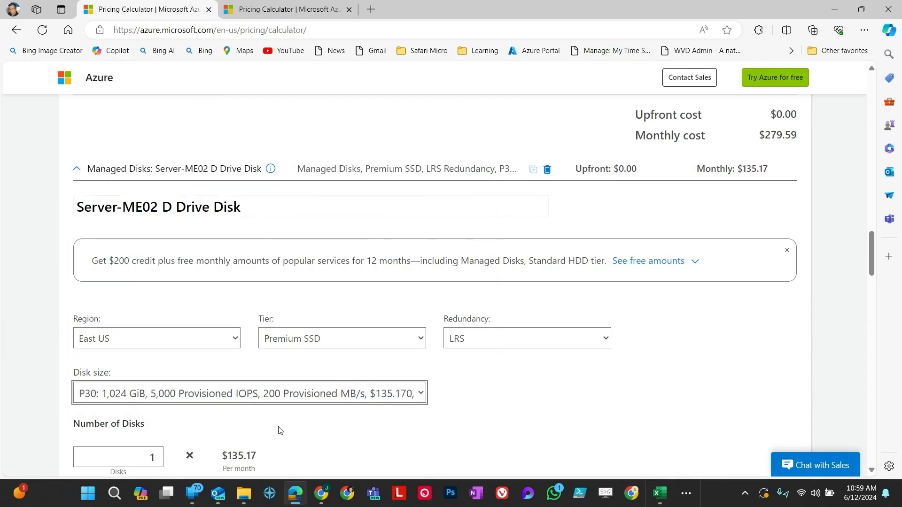
pyautogui.click(659, 491)
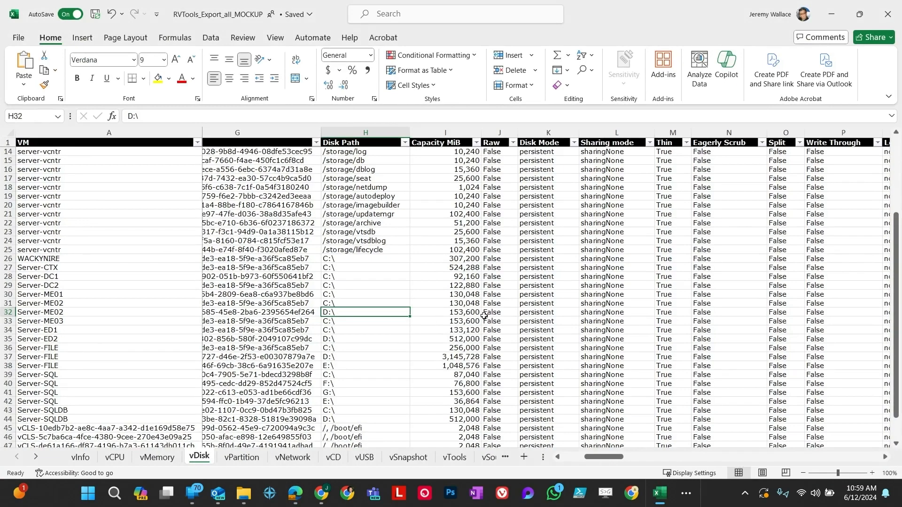
pyautogui.click(668, 494)
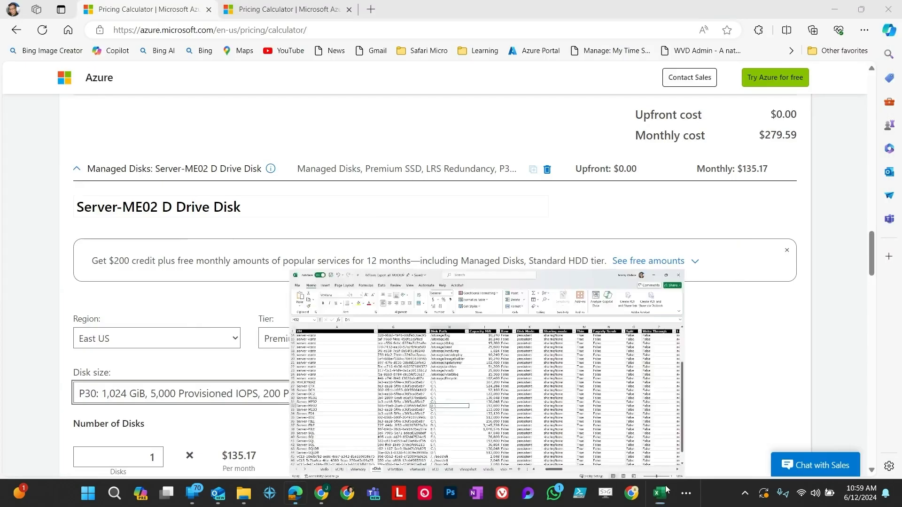
pyautogui.click(274, 393)
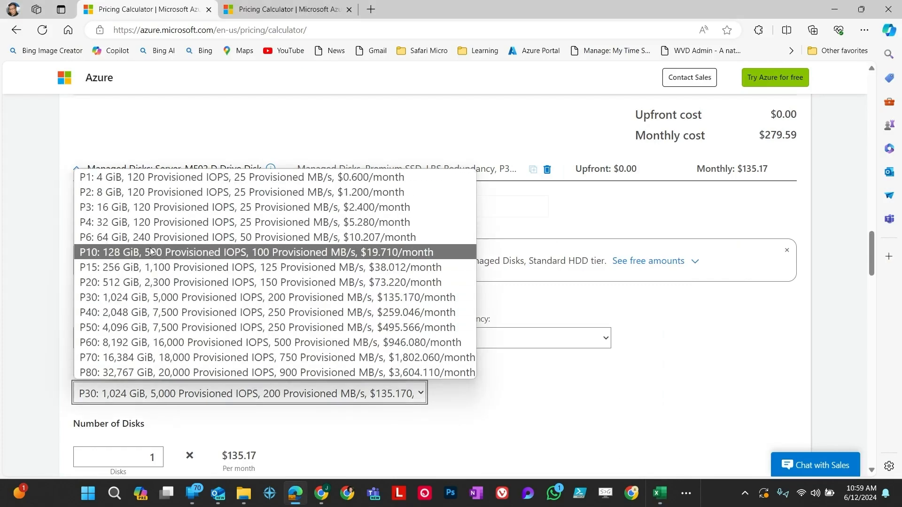
pyautogui.click(150, 267)
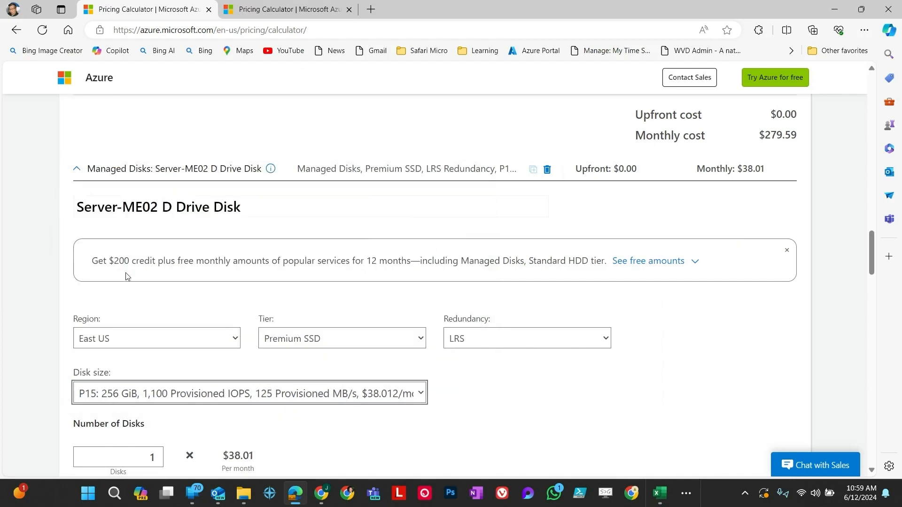
pyautogui.scroll(-2, 557, 448)
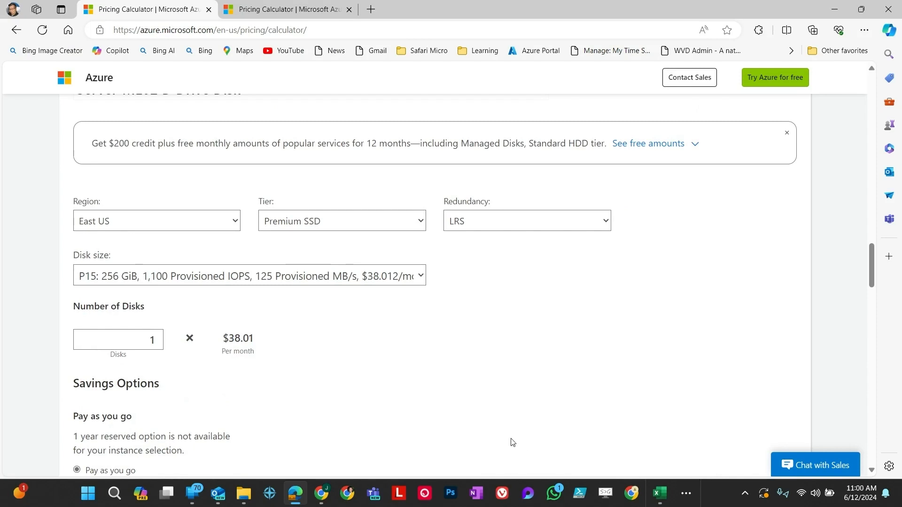
pyautogui.scroll(4, 509, 440)
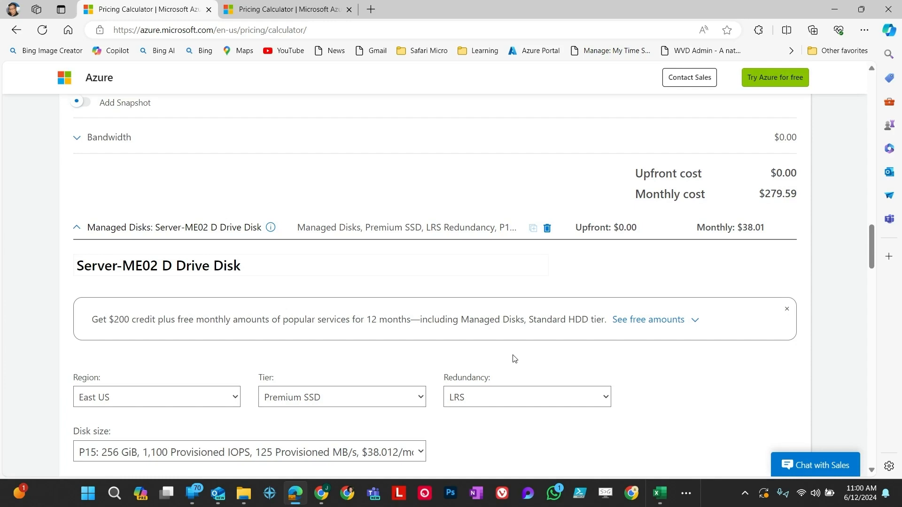
# Export the $317.60 monthly estimate and open ExportedEstimate (1).xlsx in Excel.
pyautogui.scroll(-2, 514, 359)
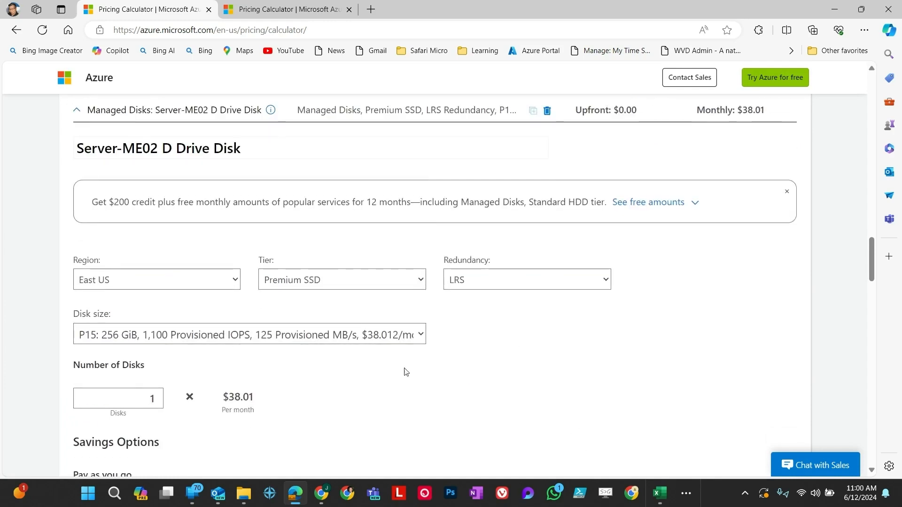
pyautogui.scroll(15, 371, 385)
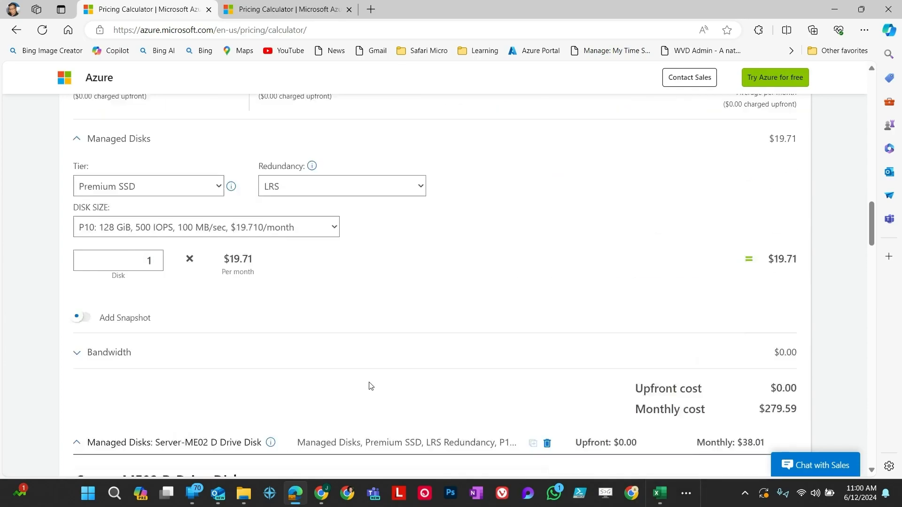
pyautogui.scroll(-4, 287, 336)
pyautogui.scroll(3, 231, 324)
pyautogui.scroll(-5, 170, 221)
pyautogui.scroll(-12, 170, 308)
pyautogui.scroll(-6, 300, 308)
pyautogui.scroll(6, 690, 311)
pyautogui.scroll(10, 688, 334)
pyautogui.scroll(-10, 688, 332)
pyautogui.scroll(-15, 610, 336)
pyautogui.scroll(-3, 544, 339)
pyautogui.scroll(2, 207, 278)
pyautogui.click(93, 256)
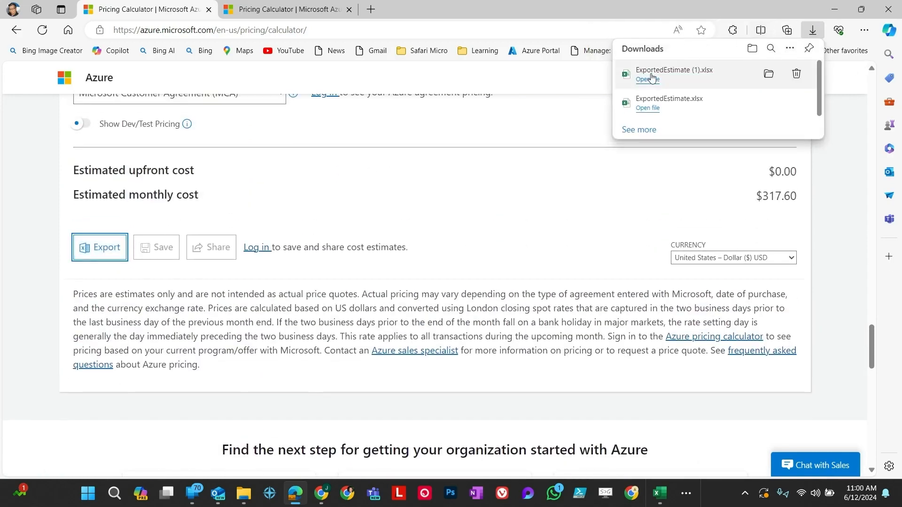
pyautogui.click(648, 79)
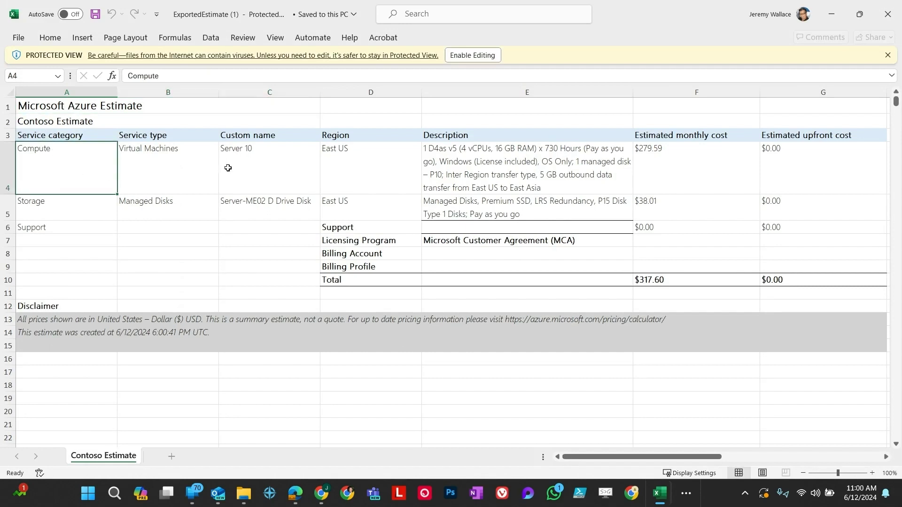
# Verify the exported line names, Server 10 and Server-ME02 D Drive Disk, with costs $279.59 and $38.01.
pyautogui.click(236, 167)
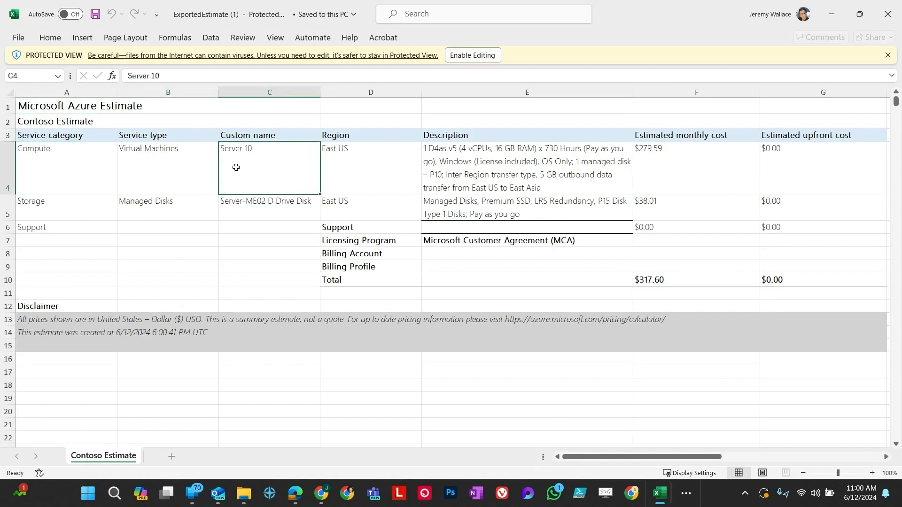
pyautogui.click(267, 224)
pyautogui.click(280, 214)
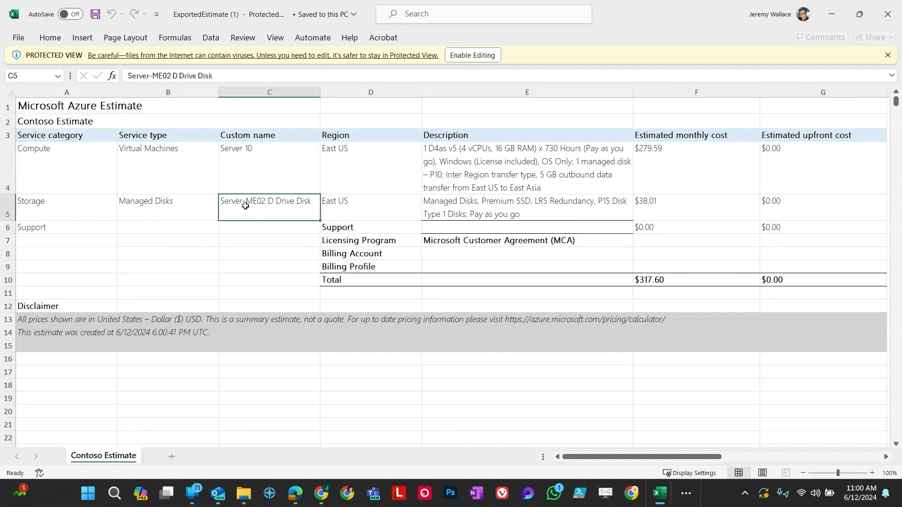
pyautogui.moveTo(657, 191); pyautogui.dragTo(693, 201)
pyautogui.click(692, 200)
pyautogui.click(643, 172)
pyautogui.click(640, 203)
# Review the line descriptions and the $317.60 monthly total in F10.
pyautogui.moveTo(541, 174); pyautogui.dragTo(548, 200)
pyautogui.click(432, 150)
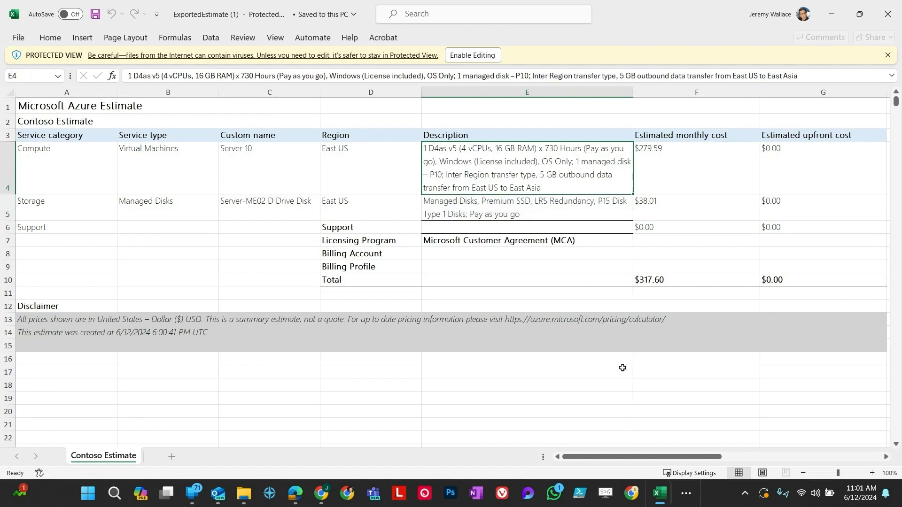
pyautogui.click(669, 275)
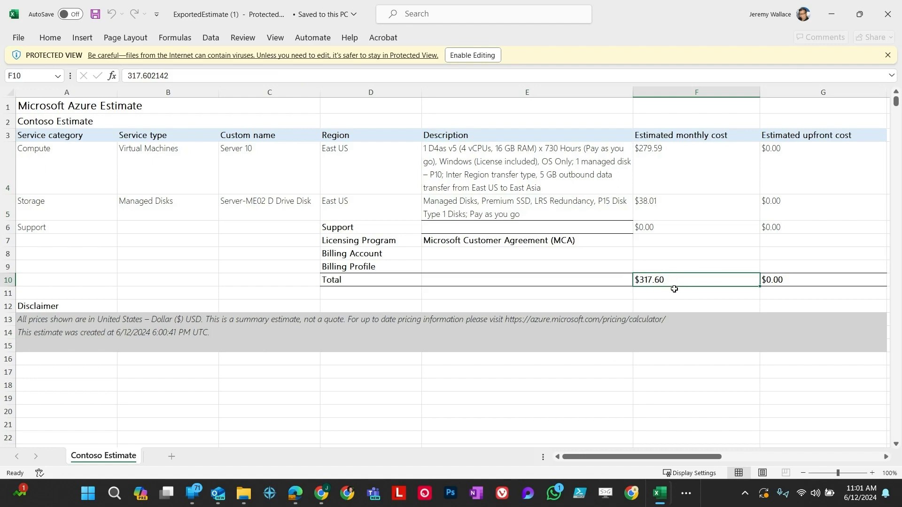
pyautogui.moveTo(659, 493)
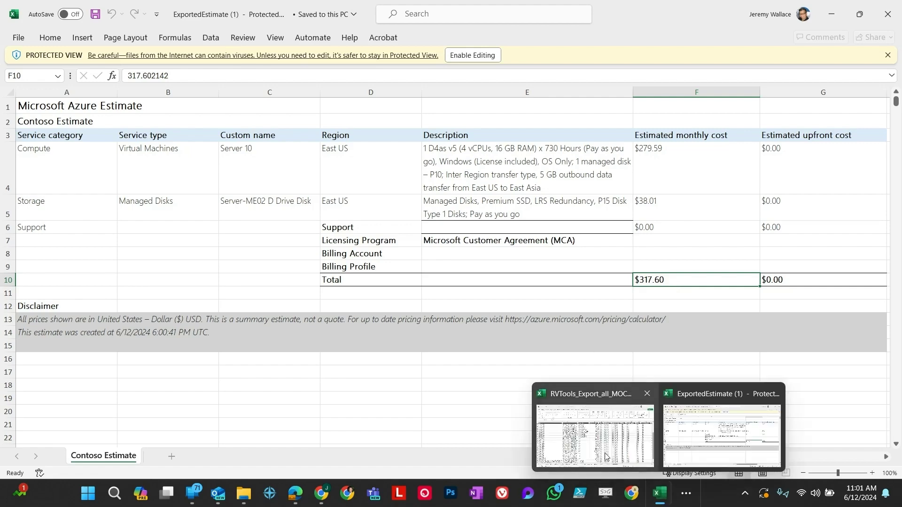
pyautogui.click(595, 455)
# Review the vInfo sheet's server list down to Server 23, including Server 17's 32,768 memory.
pyautogui.click(82, 458)
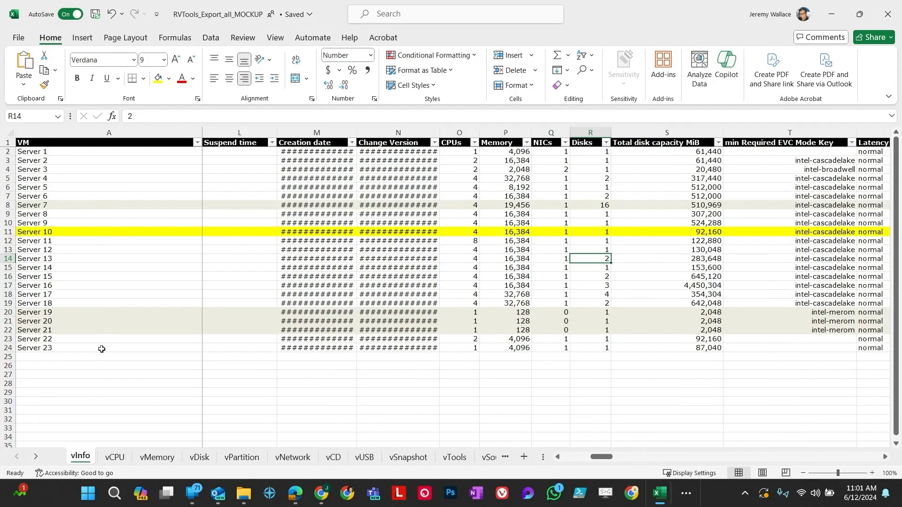
pyautogui.click(52, 349)
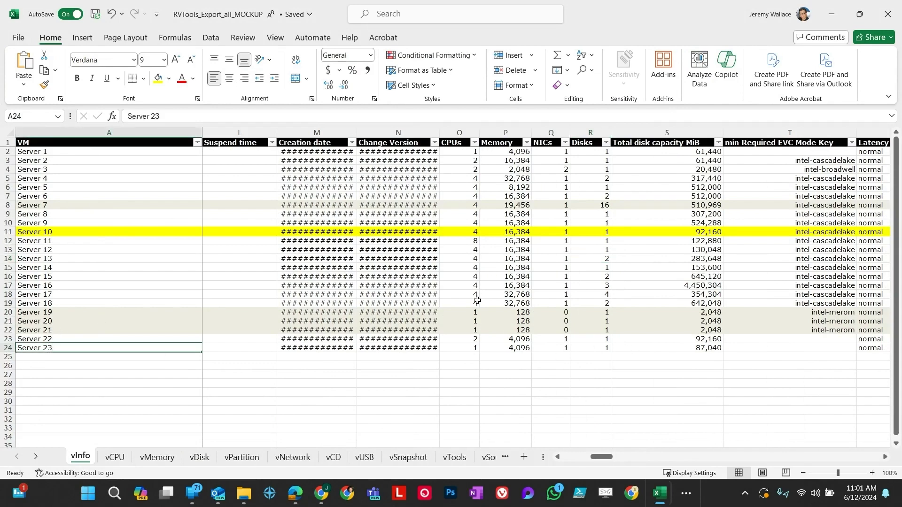
pyautogui.click(494, 296)
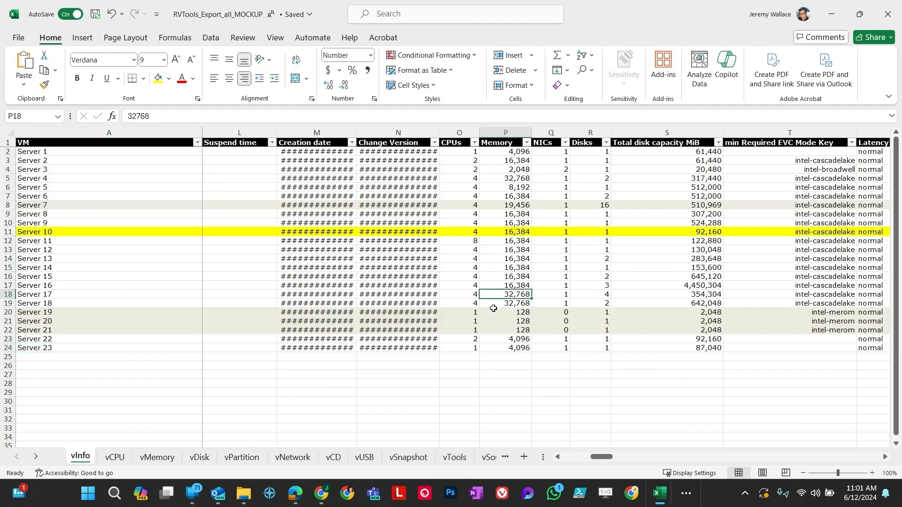